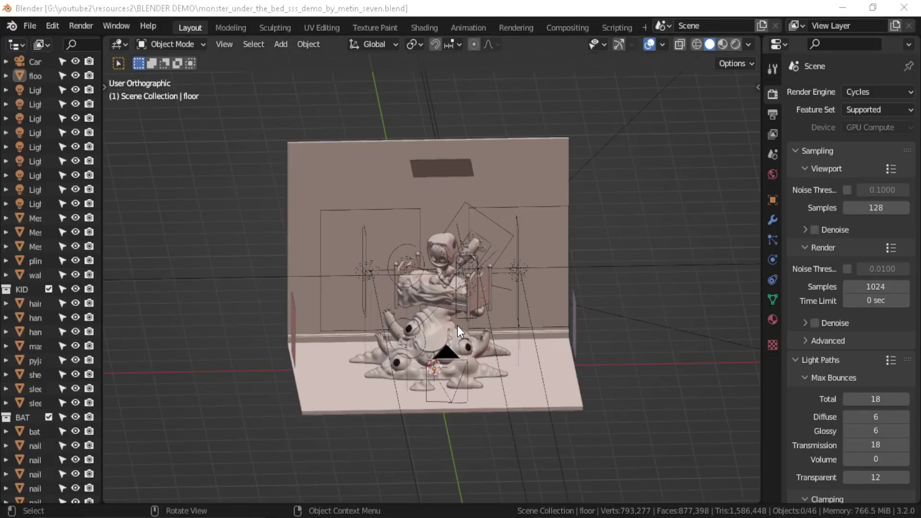
Orbit the bedroom demo scene and view it in Material Preview shading
{"action": "mouse_move", "coordinate": [418, 312]}
{"action": "middle_mouse_down"}
{"action": "mouse_move", "coordinate": [500, 295]}
{"action": "mouse_move", "coordinate": [422, 305]}
{"action": "middle_mouse_up"}
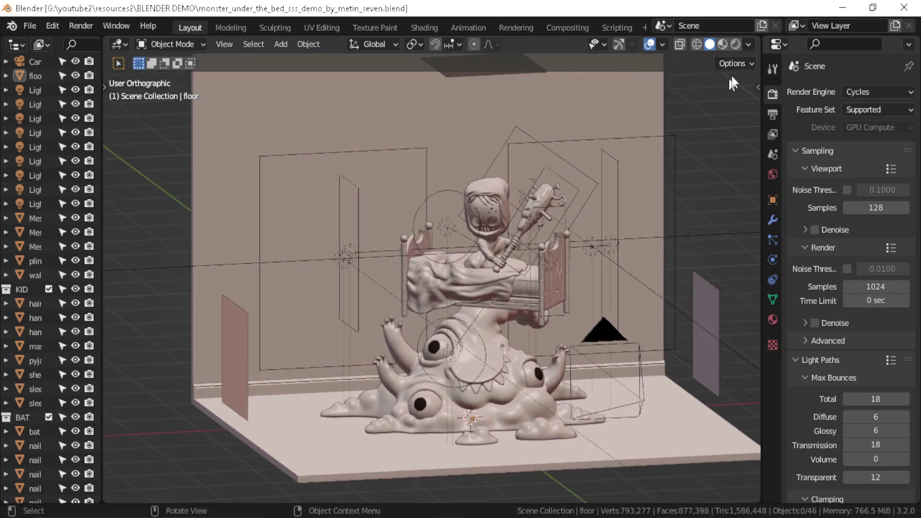
{"action": "left_click", "coordinate": [722, 44]}
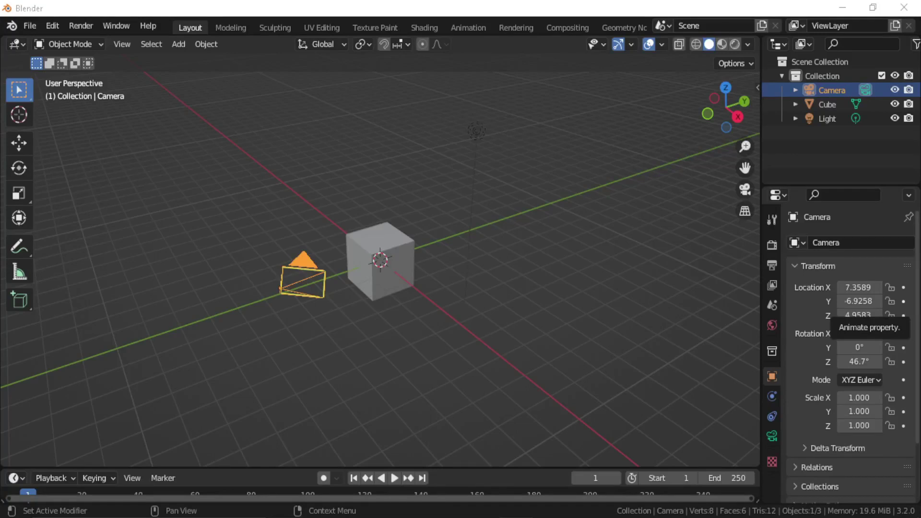
Select the cube and scale it up to 2.915
{"action": "scroll", "coordinate": [395, 290], "scroll_direction": "up", "scroll_amount": 2}
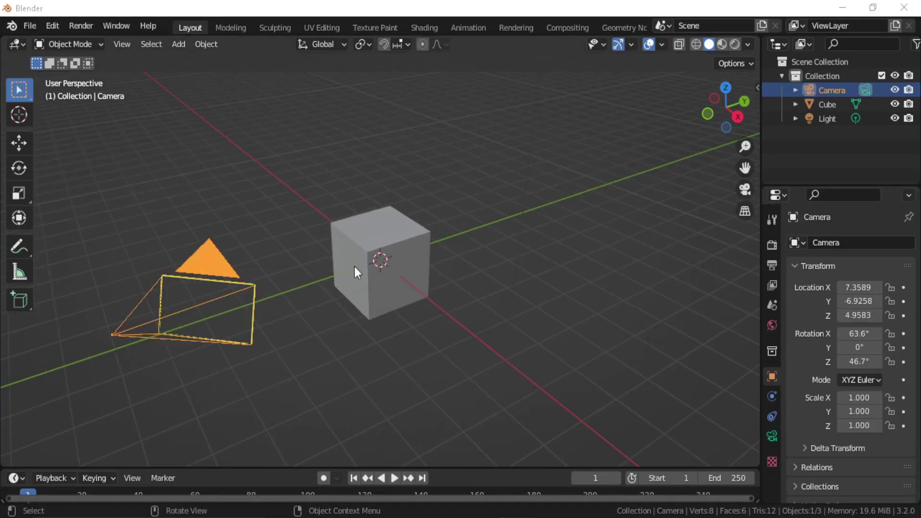
{"action": "left_click", "coordinate": [379, 267]}
{"action": "key", "text": "s"}
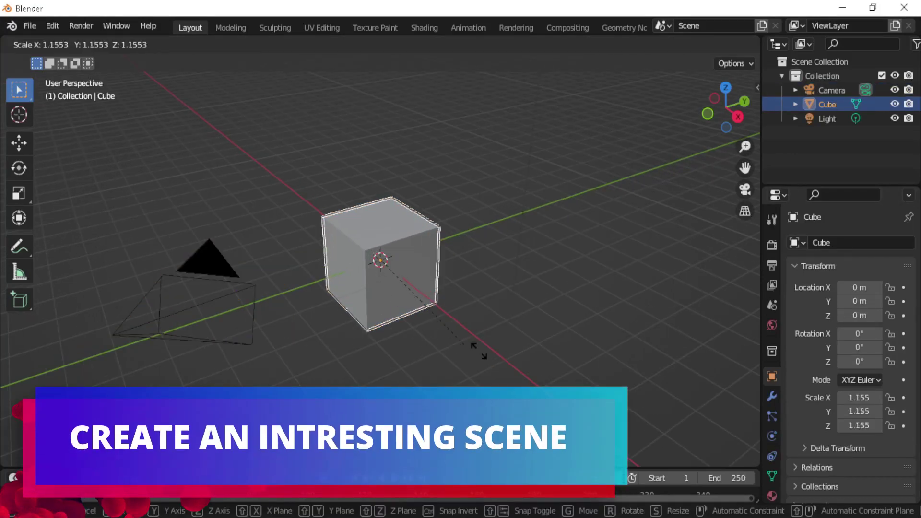
{"action": "left_click", "coordinate": [638, 408]}
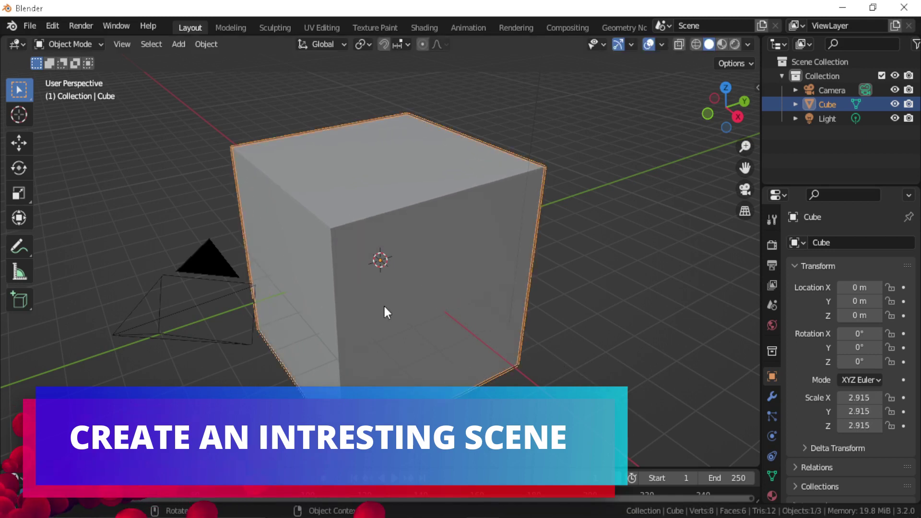
{"action": "middle_click_drag", "start_coordinate": [375, 303], "coordinate": [402, 303]}
In Edit Mode, delete the cube's front-left, right and top faces
{"action": "key", "text": "Tab"}
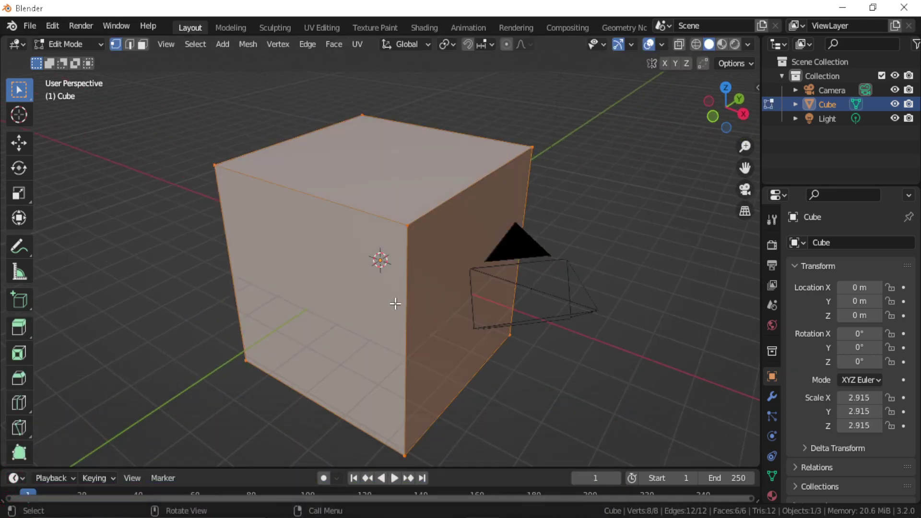
{"action": "left_click", "coordinate": [358, 269]}
{"action": "left_click", "coordinate": [443, 267], "text": "shift"}
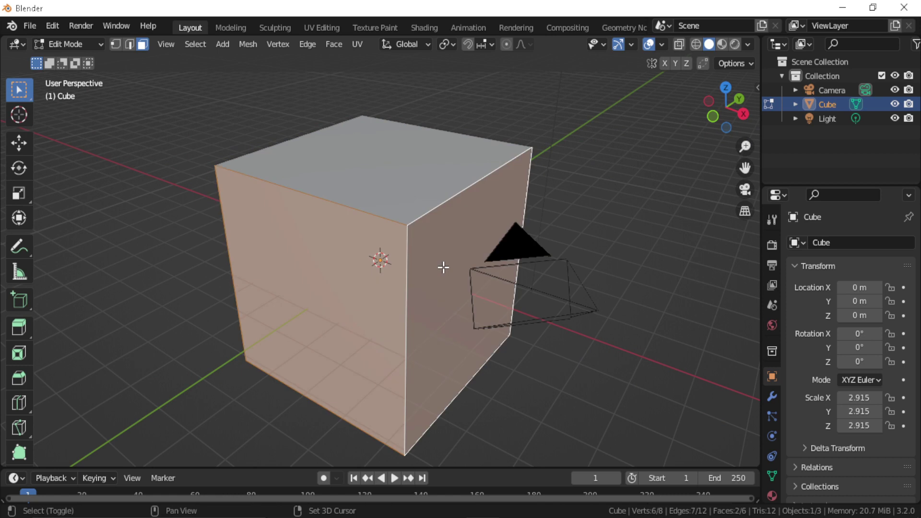
{"action": "left_click", "coordinate": [402, 187], "text": "shift"}
{"action": "key", "text": "x"}
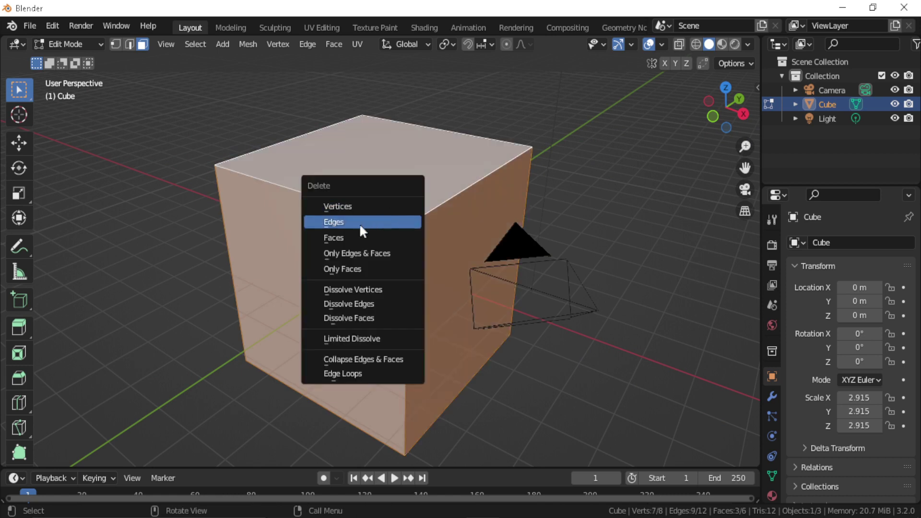
{"action": "left_click", "coordinate": [342, 237]}
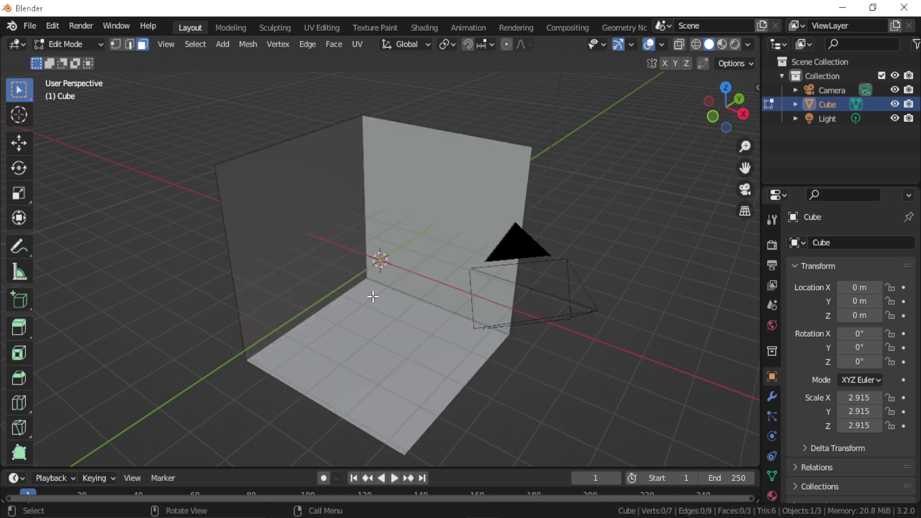
From camera view, enlarge the backdrop mesh and bevel its corner edges into rounded curves
{"action": "key", "text": "KP_0"}
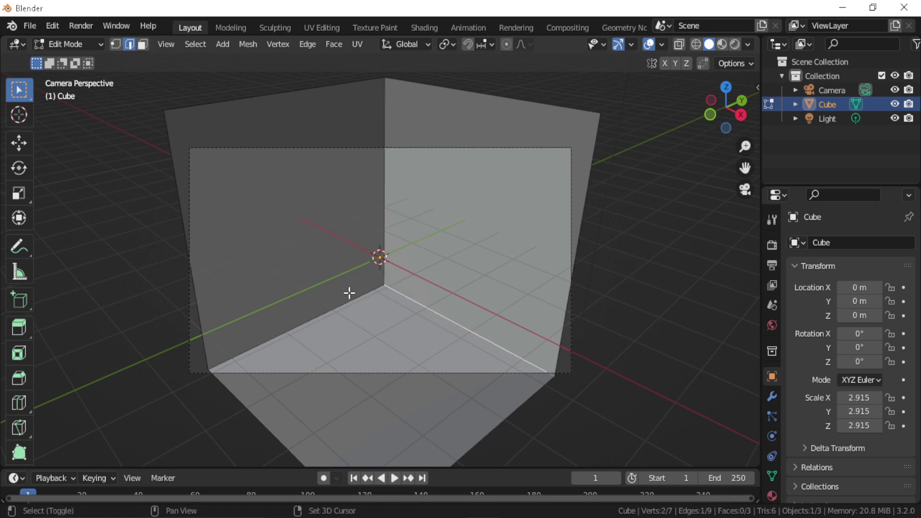
{"action": "left_click", "coordinate": [382, 197], "text": "shift"}
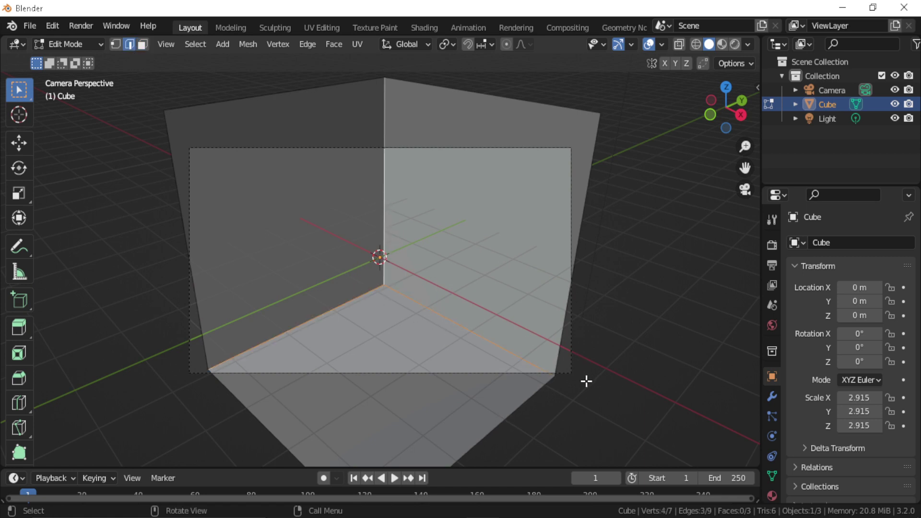
{"action": "key", "text": "a"}
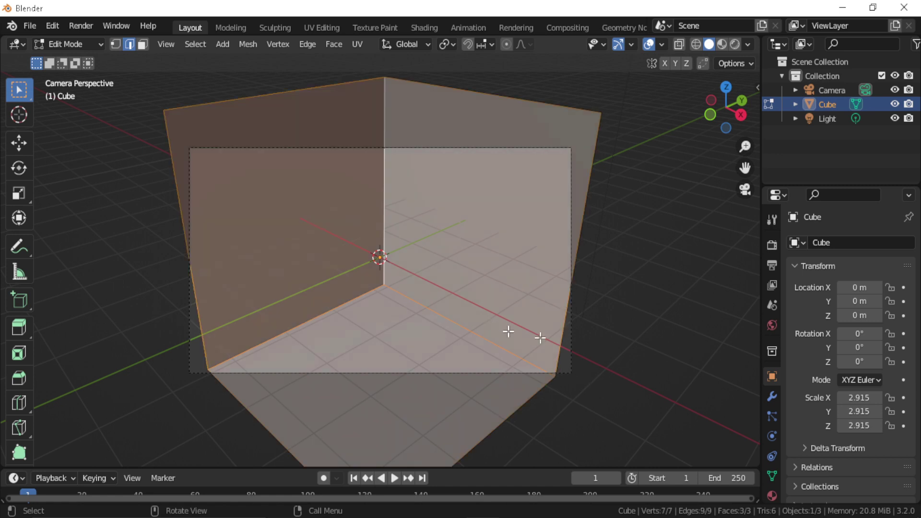
{"action": "key", "text": "s"}
{"action": "left_click", "coordinate": [643, 376]}
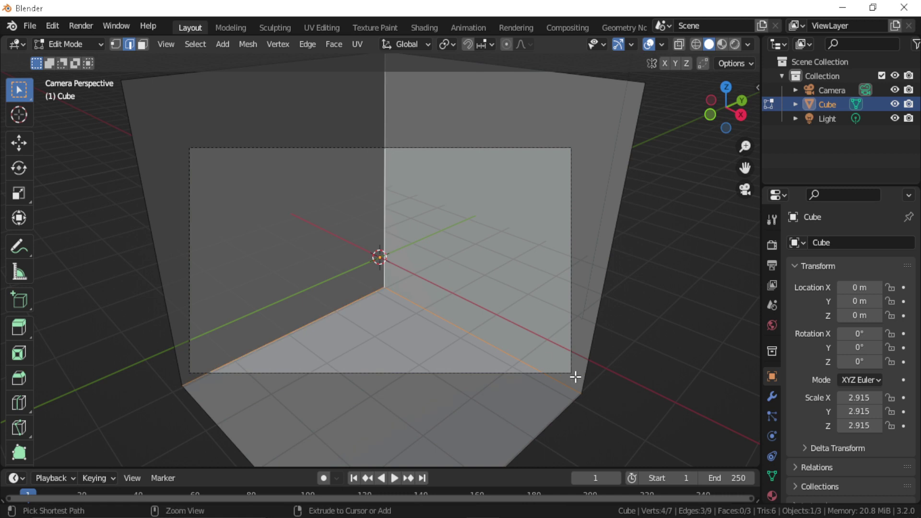
{"action": "key", "text": "ctrl+b"}
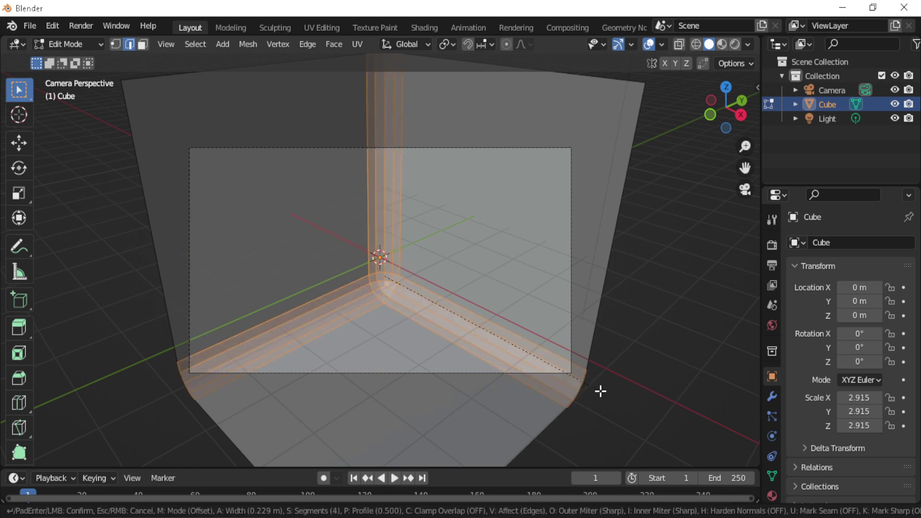
{"action": "left_click", "coordinate": [600, 392]}
Apply Shade Smooth to the backdrop
{"action": "key", "text": "Tab"}
{"action": "right_click", "coordinate": [434, 288]}
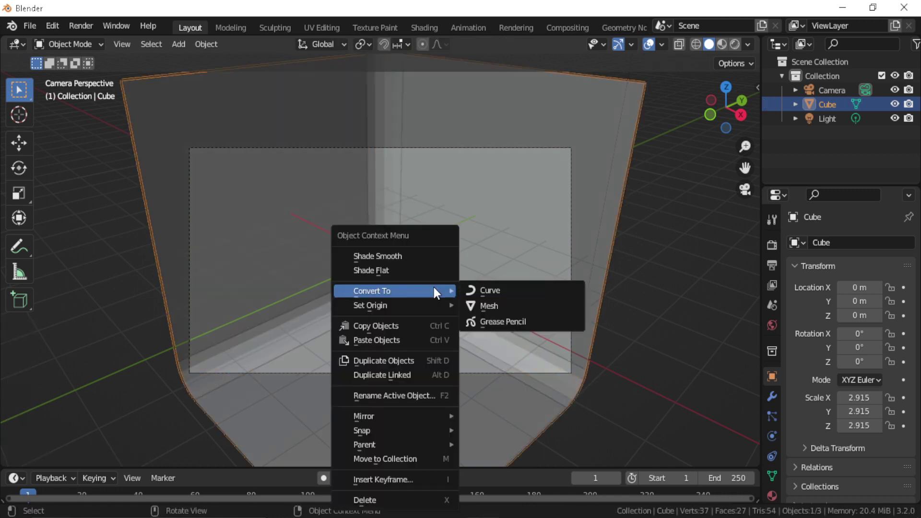
{"action": "left_click", "coordinate": [401, 257]}
{"action": "key", "text": "Tab"}
{"action": "key", "text": "Tab"}
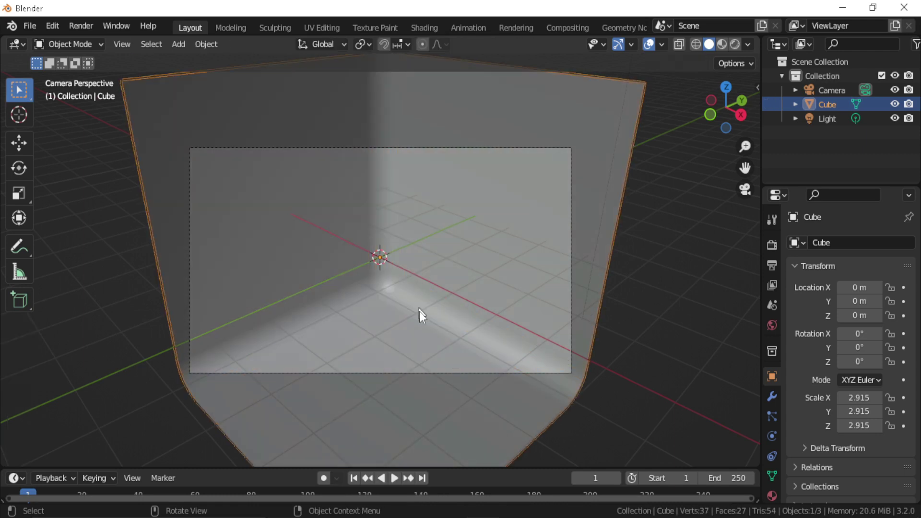
Raise the backdrop along Z to 2.169 m
{"action": "middle_click_drag", "start_coordinate": [395, 344], "coordinate": [419, 331]}
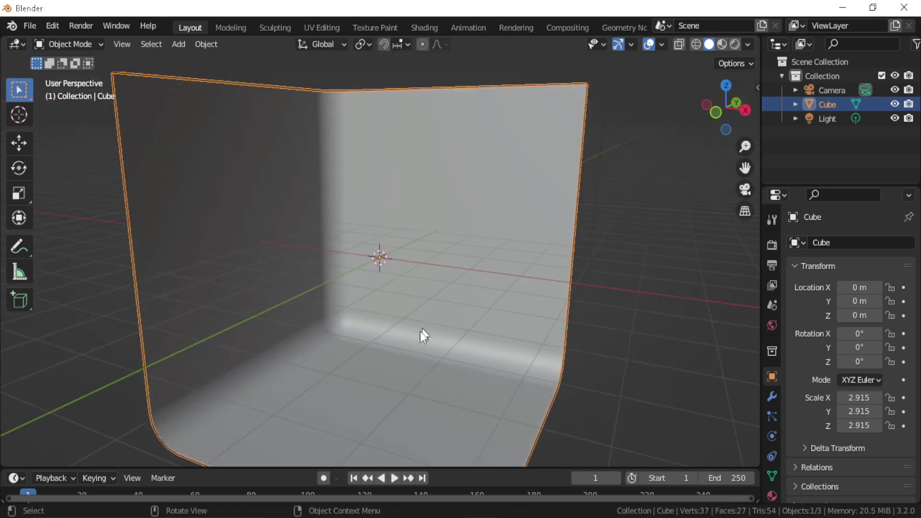
{"action": "key", "text": "g"}
{"action": "key", "text": "z"}
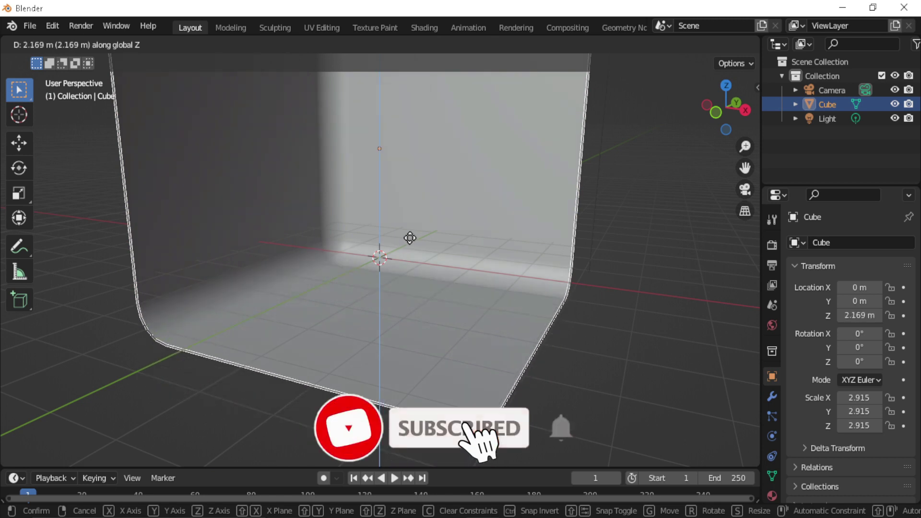
{"action": "left_click", "coordinate": [409, 238]}
{"action": "middle_click_drag", "start_coordinate": [424, 308], "coordinate": [439, 374]}
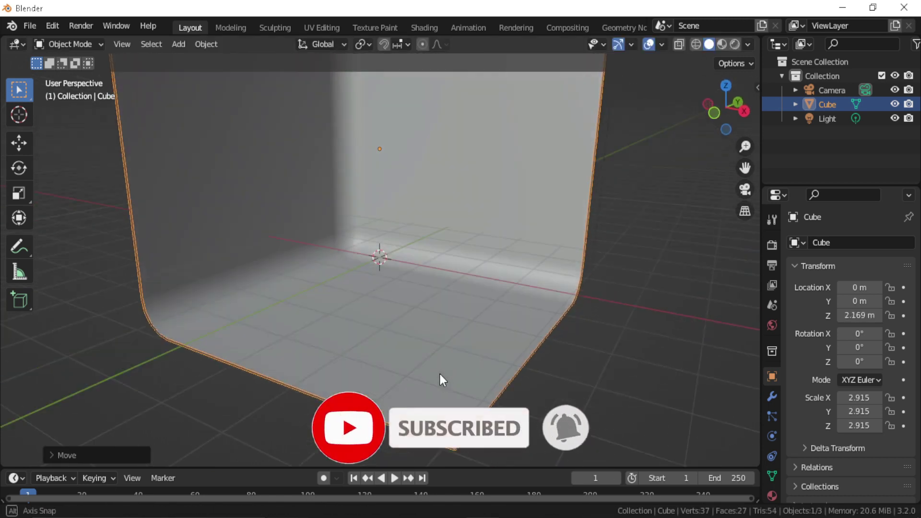
Add a Suzanne monkey head and rotate her to face forward
{"action": "key", "text": "shift+a"}
{"action": "mouse_move", "coordinate": [373, 229]}
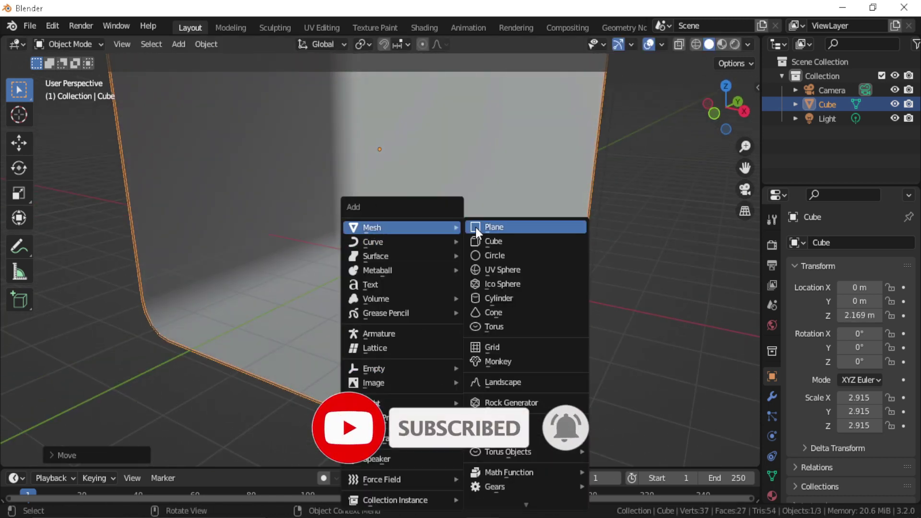
{"action": "left_click", "coordinate": [503, 358]}
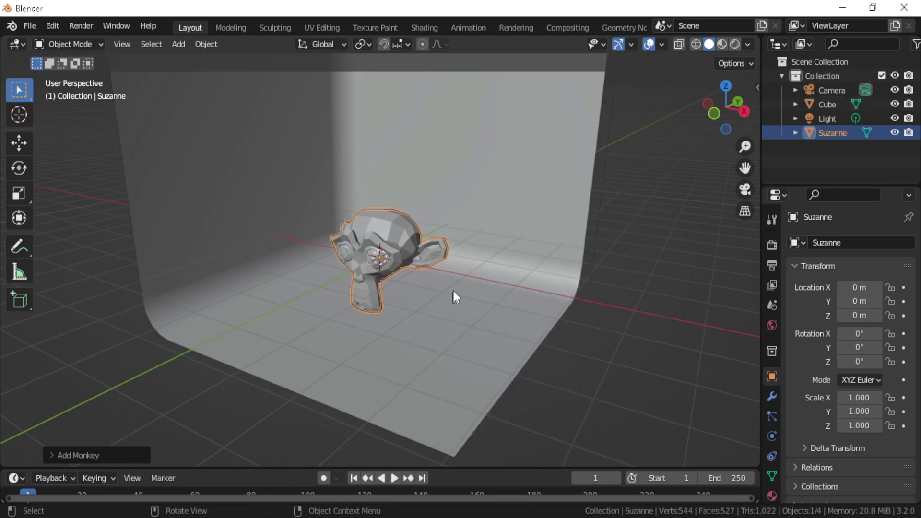
{"action": "middle_click_drag", "start_coordinate": [453, 291], "coordinate": [454, 304]}
{"action": "key", "text": "r"}
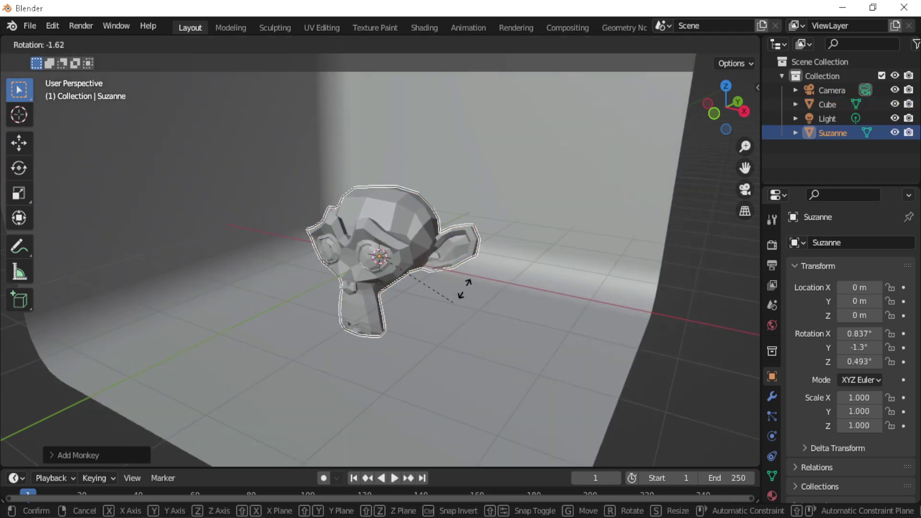
{"action": "key", "text": "r"}
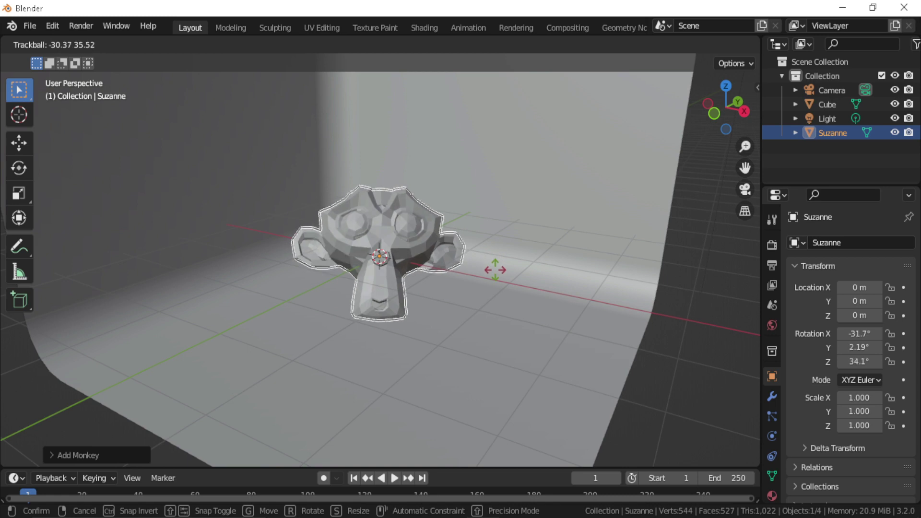
{"action": "left_click", "coordinate": [500, 284]}
Give Suzanne a Subdivision Surface modifier (viewport 1, render 2)
{"action": "scroll", "coordinate": [491, 290], "scroll_direction": "down", "scroll_amount": 2}
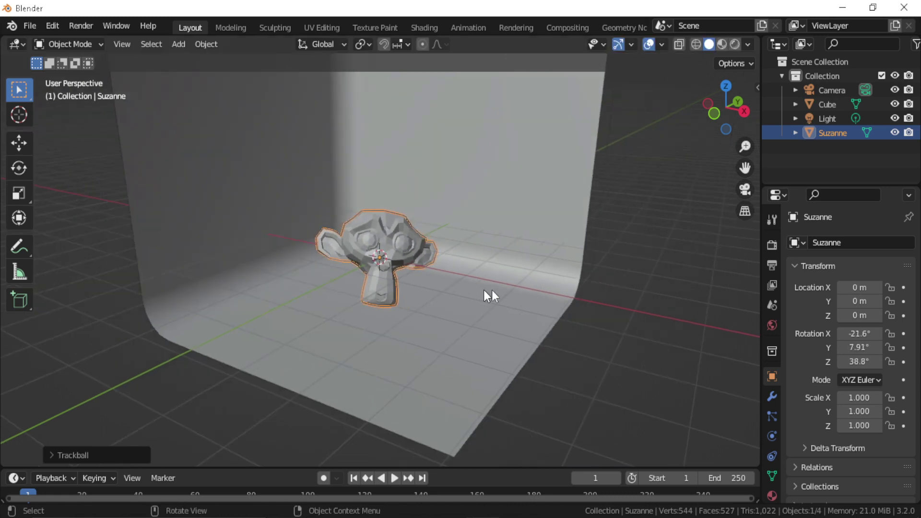
{"action": "left_click", "coordinate": [772, 396]}
{"action": "left_click", "coordinate": [813, 242]}
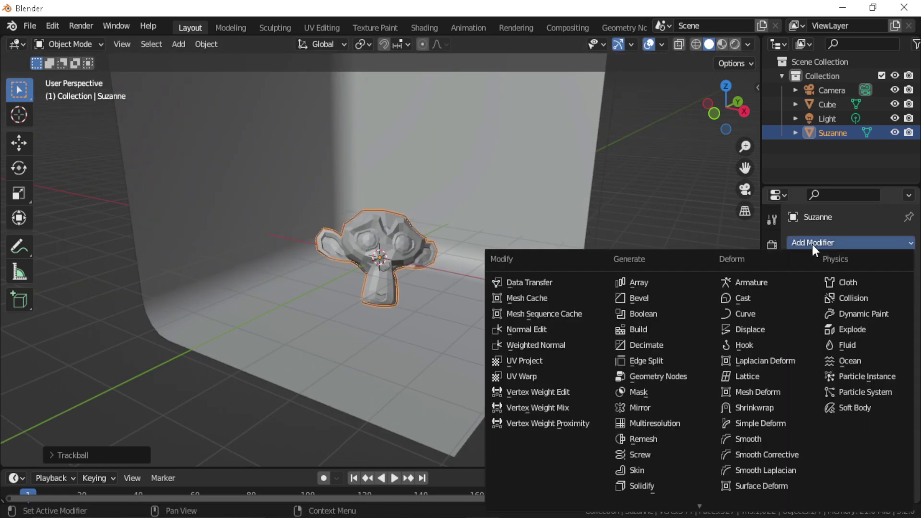
{"action": "scroll", "coordinate": [652, 432], "scroll_direction": "down", "scroll_amount": 1}
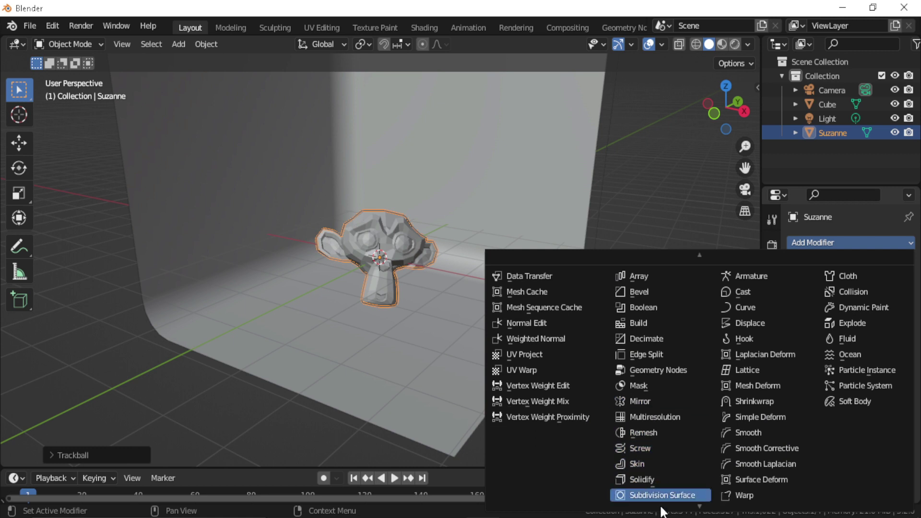
{"action": "left_click", "coordinate": [650, 481]}
{"action": "scroll", "coordinate": [479, 318], "scroll_direction": "up", "scroll_amount": 3}
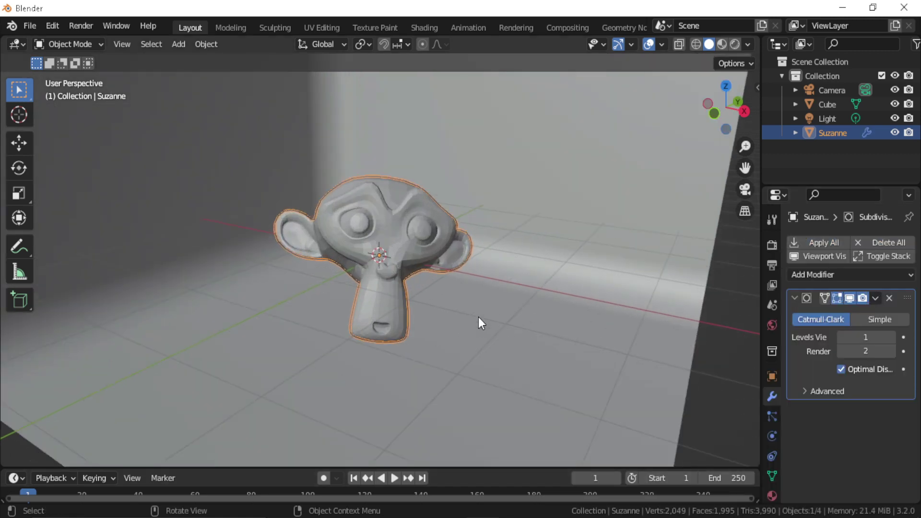
Shade Suzanne smooth so her facets disappear
{"action": "right_click", "coordinate": [423, 225]}
{"action": "left_click", "coordinate": [404, 224]}
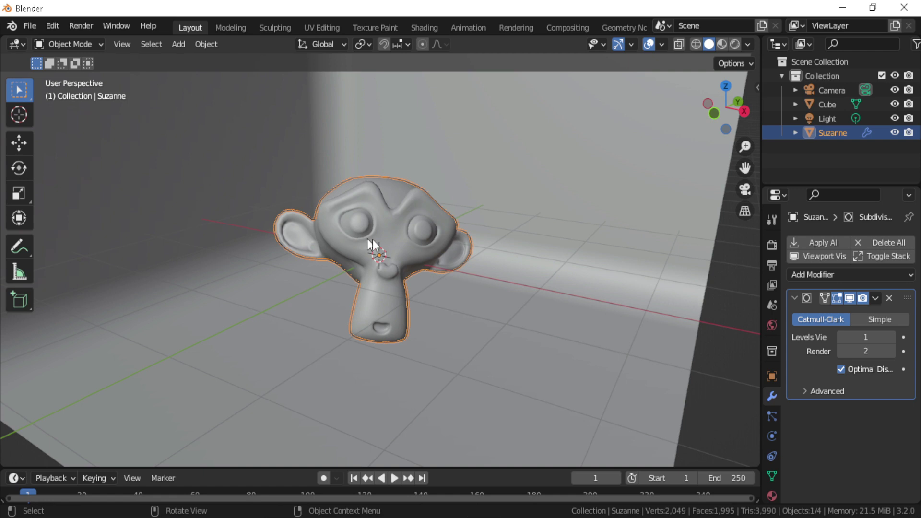
{"action": "middle_click_drag", "start_coordinate": [481, 269], "coordinate": [434, 302]}
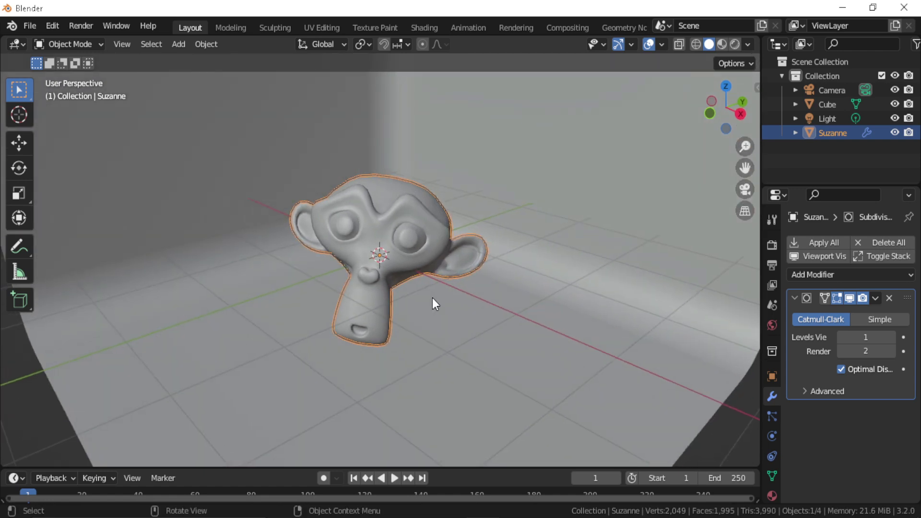
{"action": "key", "text": "shift+a"}
Add a bolt mesh and shrink it down
{"action": "mouse_move", "coordinate": [409, 227]}
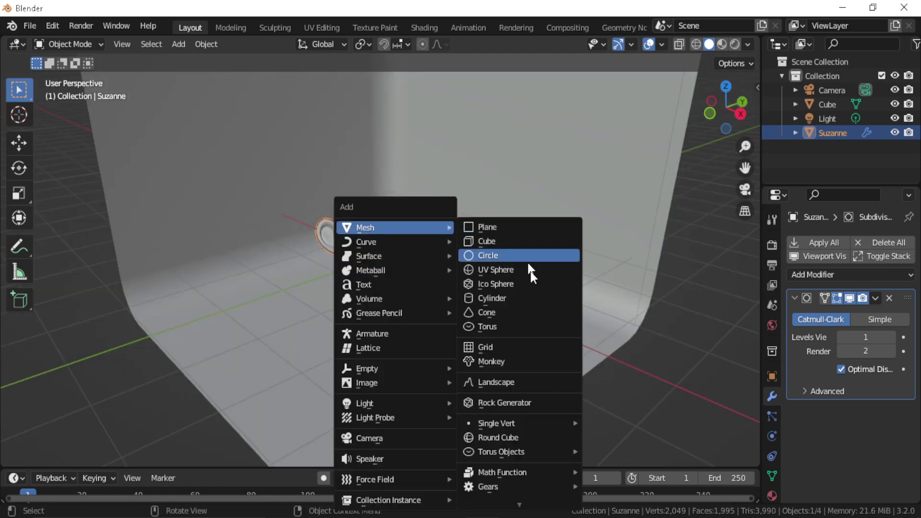
{"action": "scroll", "coordinate": [531, 272], "scroll_direction": "down", "scroll_amount": 4}
{"action": "scroll", "coordinate": [517, 503], "scroll_direction": "down", "scroll_amount": 3}
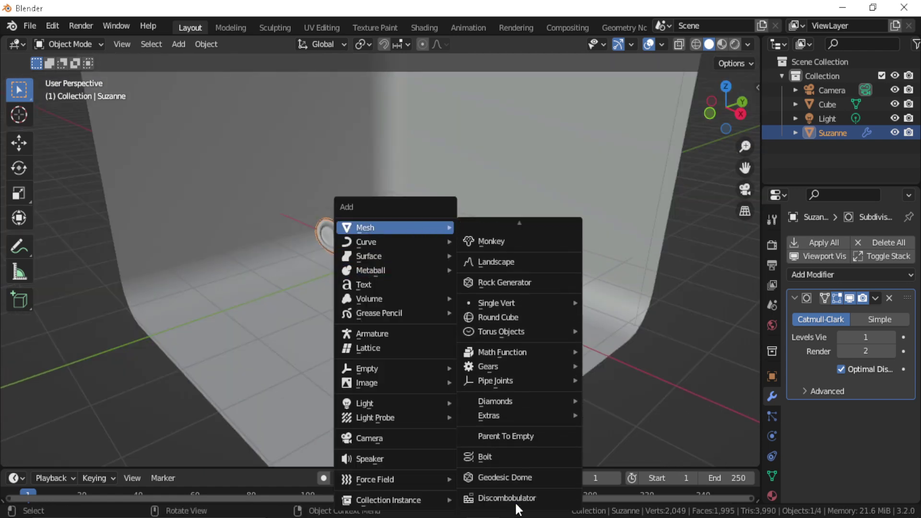
{"action": "left_click", "coordinate": [506, 456]}
{"action": "scroll", "coordinate": [468, 380], "scroll_direction": "down", "scroll_amount": 4}
{"action": "key", "text": "s"}
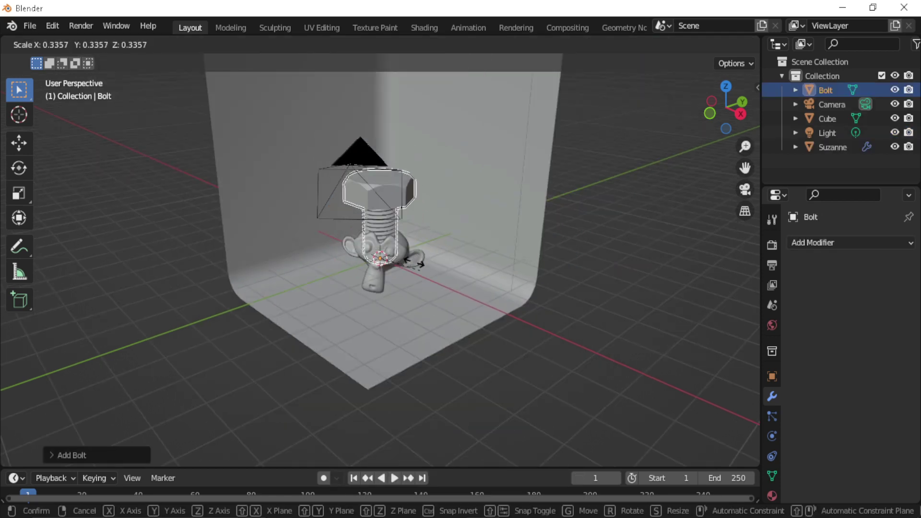
{"action": "left_click", "coordinate": [402, 254]}
Place the bolt to the right of Suzanne and tilt it
{"action": "key", "text": "s"}
{"action": "key", "text": "Escape"}
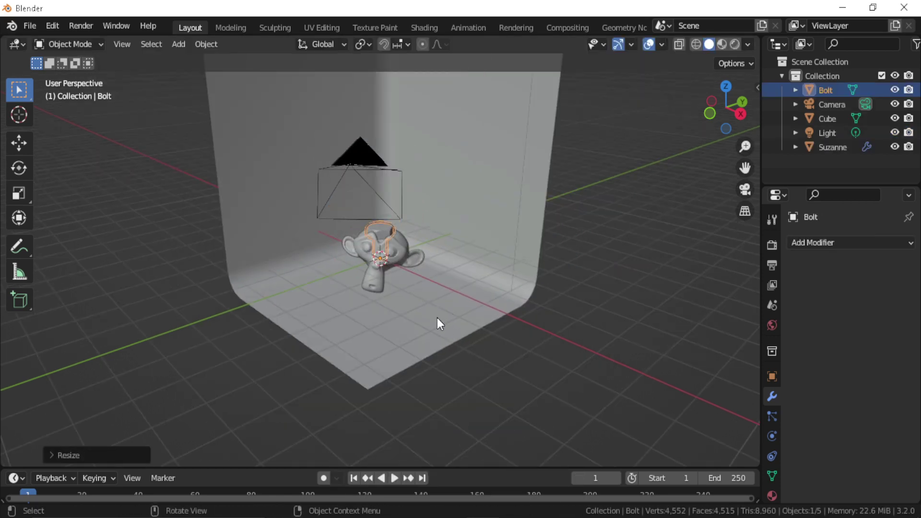
{"action": "key", "text": "g"}
{"action": "left_click", "coordinate": [495, 314]}
{"action": "key", "text": "r"}
{"action": "left_click", "coordinate": [475, 291]}
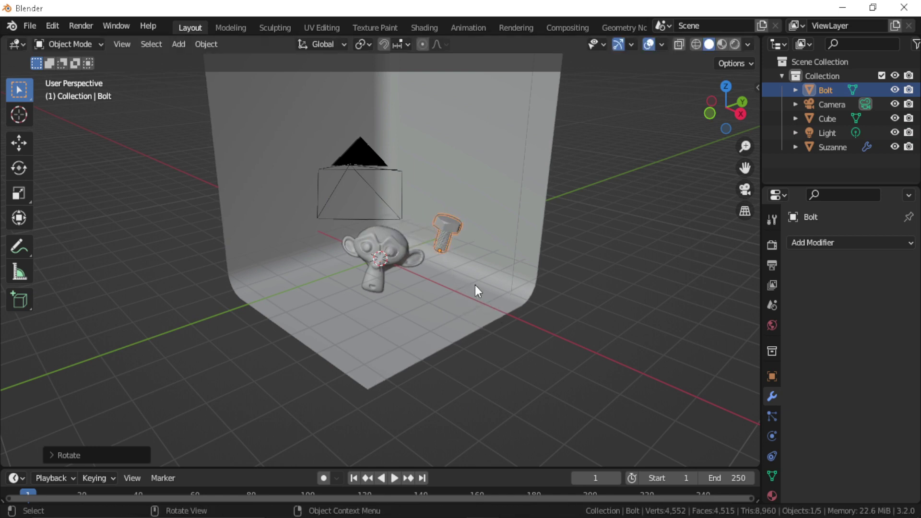
{"action": "left_click", "coordinate": [50, 25]}
Search add-ons for 'bol', check the BoltFactory add-on is enabled, and close Preferences
{"action": "left_click", "coordinate": [81, 229]}
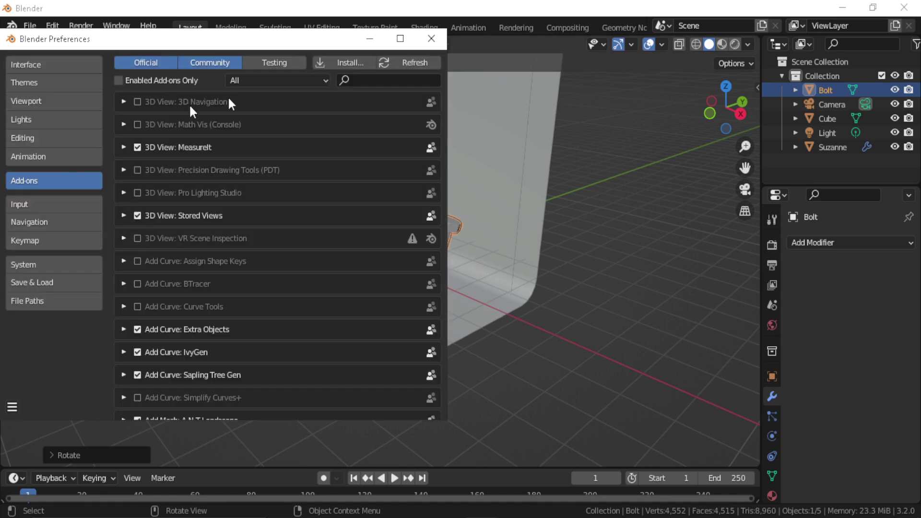
{"action": "left_click", "coordinate": [364, 79]}
{"action": "type", "text": "bolt"}
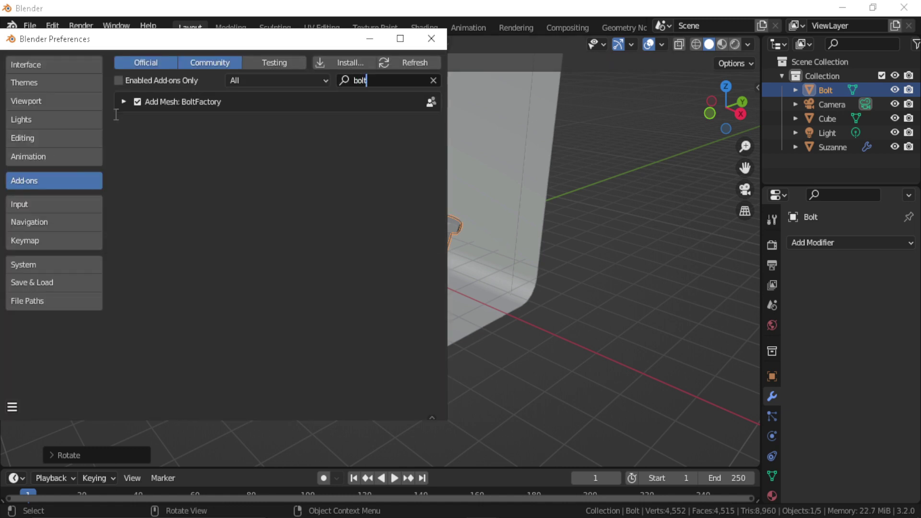
{"action": "left_click", "coordinate": [123, 102]}
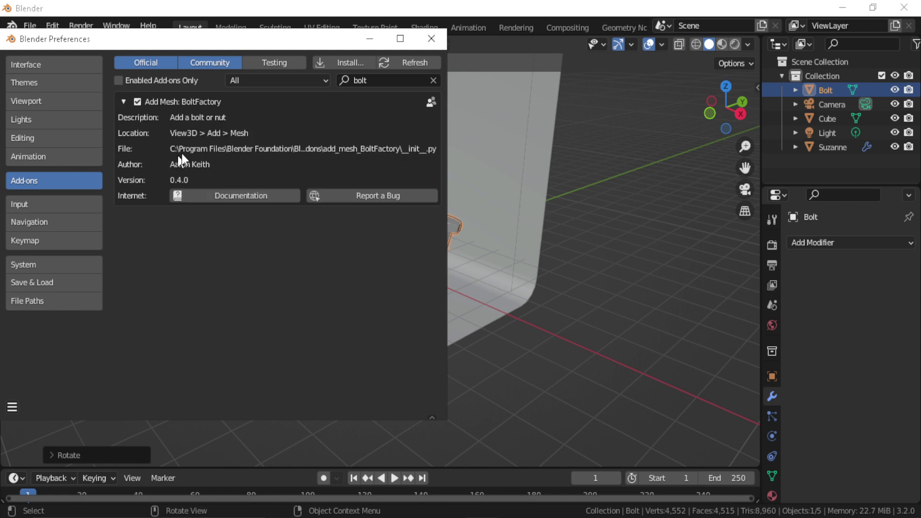
{"action": "left_click", "coordinate": [430, 39]}
Return to camera view and zoom in on Suzanne and the bolt
{"action": "key", "text": "KP_0"}
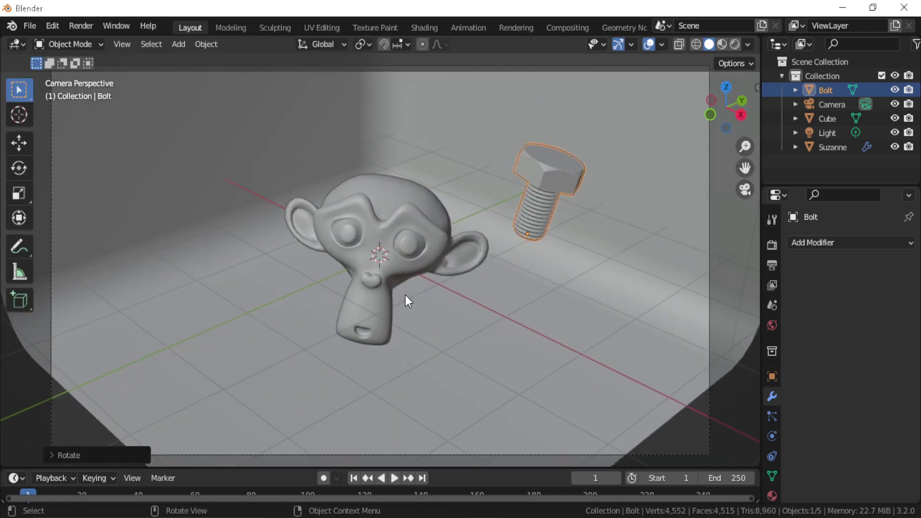
{"action": "middle_click_drag", "start_coordinate": [405, 294], "coordinate": [401, 297]}
{"action": "scroll", "coordinate": [401, 292], "scroll_direction": "up", "scroll_amount": 1}
{"action": "key", "text": "shift+a"}
{"action": "mouse_move", "coordinate": [381, 228]}
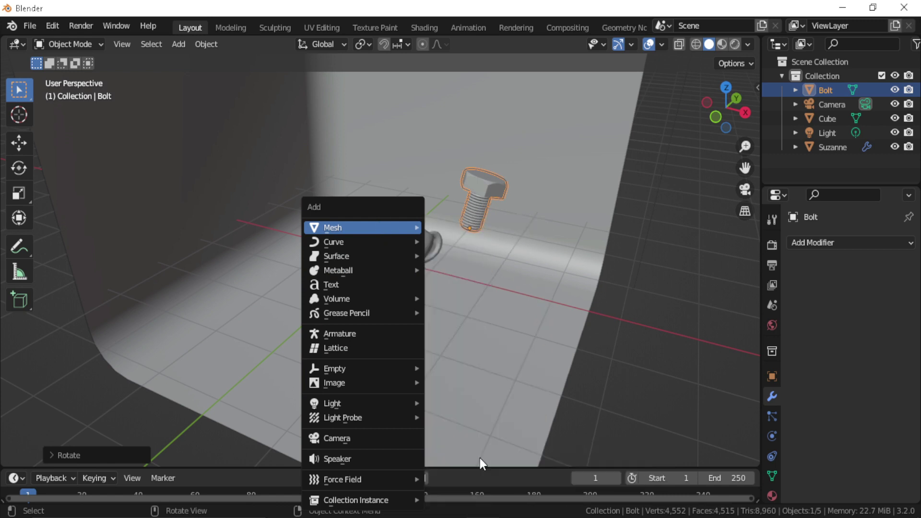
Add a gear, rotate it upright and place it left of Suzanne
{"action": "mouse_move", "coordinate": [468, 486]}
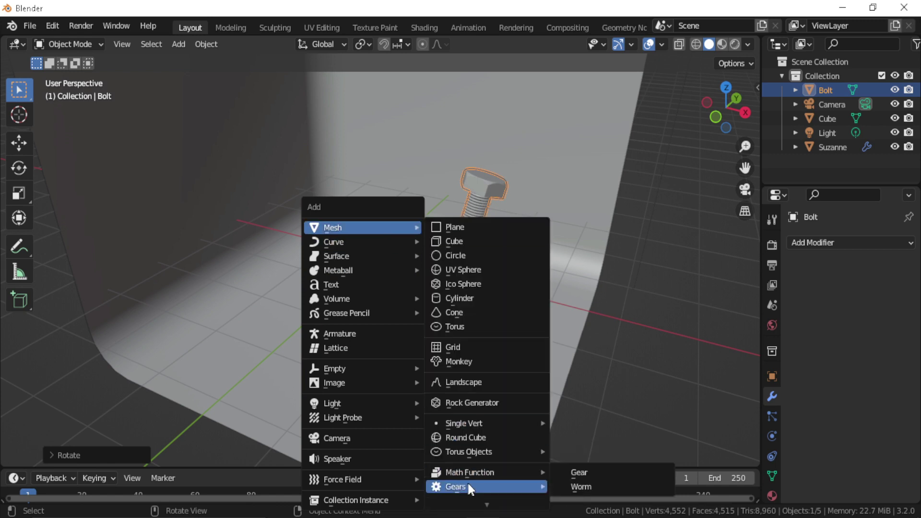
{"action": "left_click", "coordinate": [578, 470]}
{"action": "mouse_move", "coordinate": [472, 326]}
{"action": "middle_mouse_down"}
{"action": "mouse_move", "coordinate": [433, 280]}
{"action": "mouse_move", "coordinate": [477, 336]}
{"action": "middle_mouse_up"}
{"action": "key", "text": "r"}
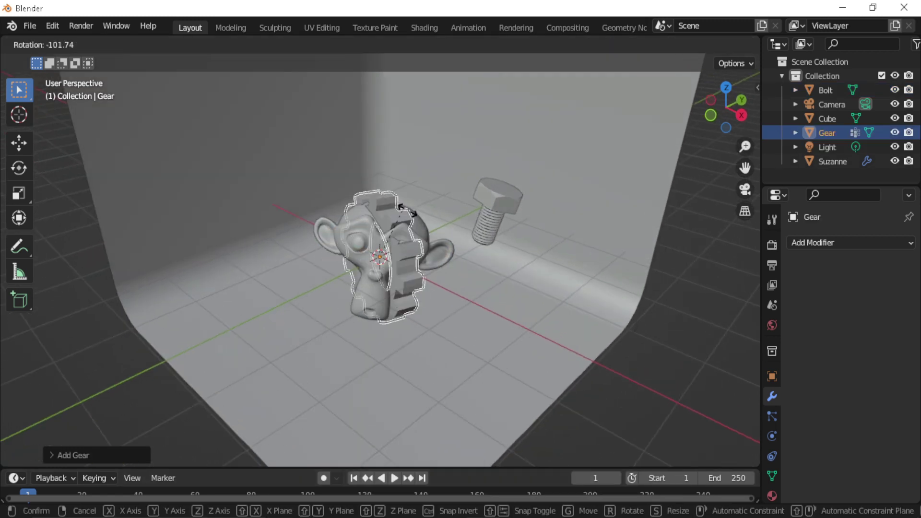
{"action": "key", "text": "r"}
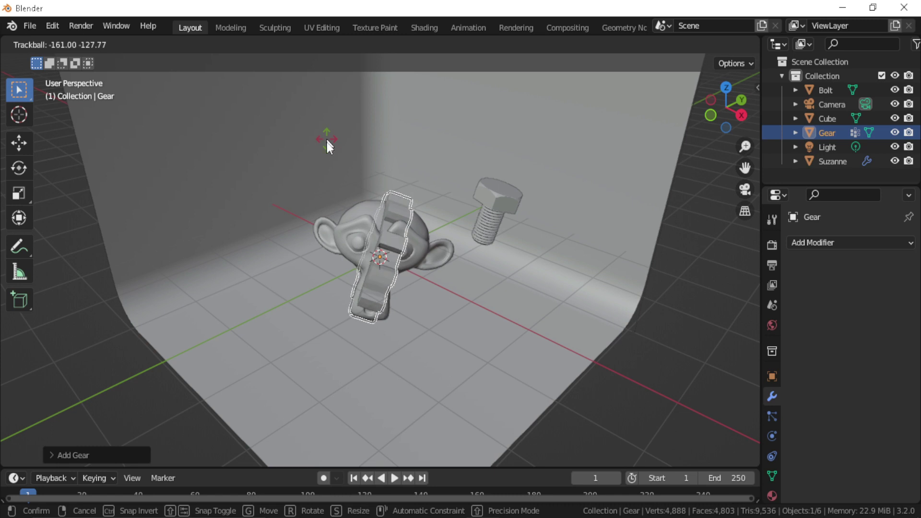
{"action": "left_click", "coordinate": [329, 144]}
{"action": "key", "text": "g"}
{"action": "left_click", "coordinate": [415, 279]}
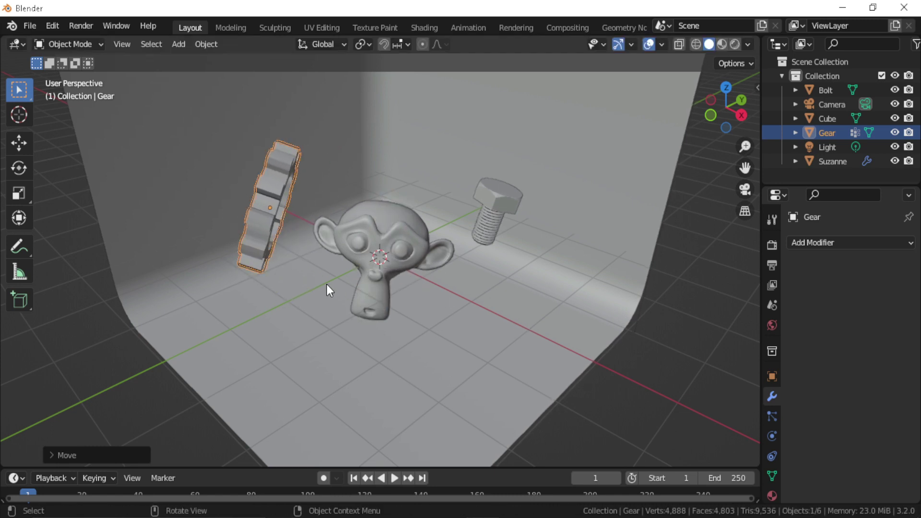
Bridge the gear's inner edge loops to close its centre hole
{"action": "middle_click_drag", "start_coordinate": [329, 288], "coordinate": [238, 280]}
{"action": "key", "text": "Tab"}
{"action": "left_click", "coordinate": [169, 299], "text": "alt"}
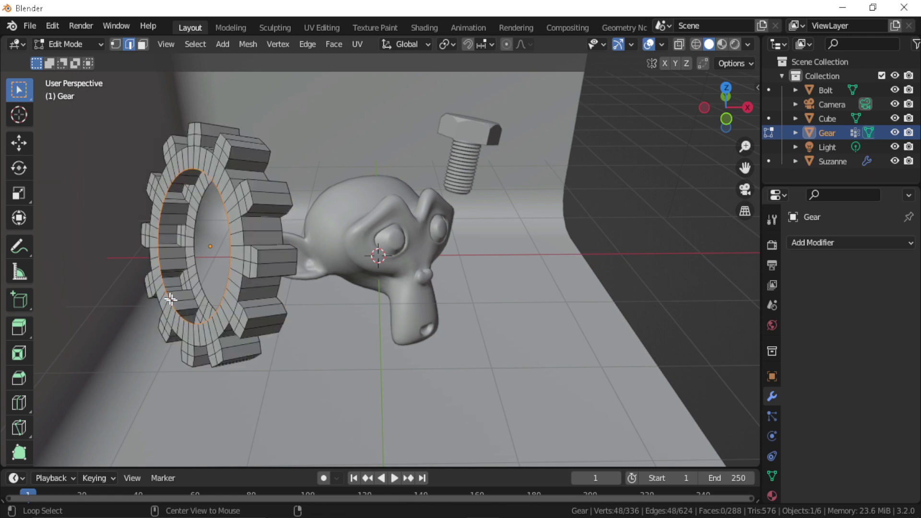
{"action": "right_click", "coordinate": [215, 269]}
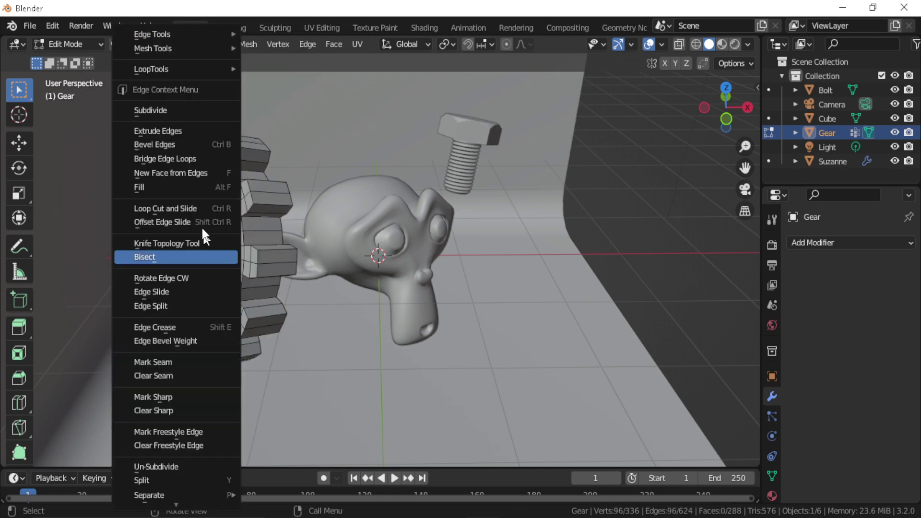
{"action": "left_click", "coordinate": [190, 161]}
{"action": "key", "text": "Tab"}
{"action": "middle_click_drag", "start_coordinate": [460, 308], "coordinate": [439, 302]}
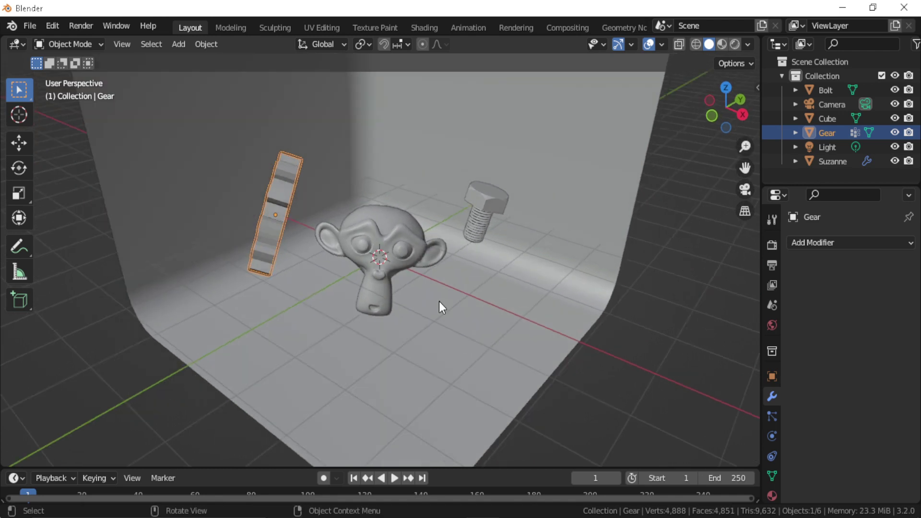
Scale the curved backdrop up about 1.12 times so it extends past the camera frame
{"action": "key", "text": "KP_0"}
{"action": "left_click", "coordinate": [437, 343]}
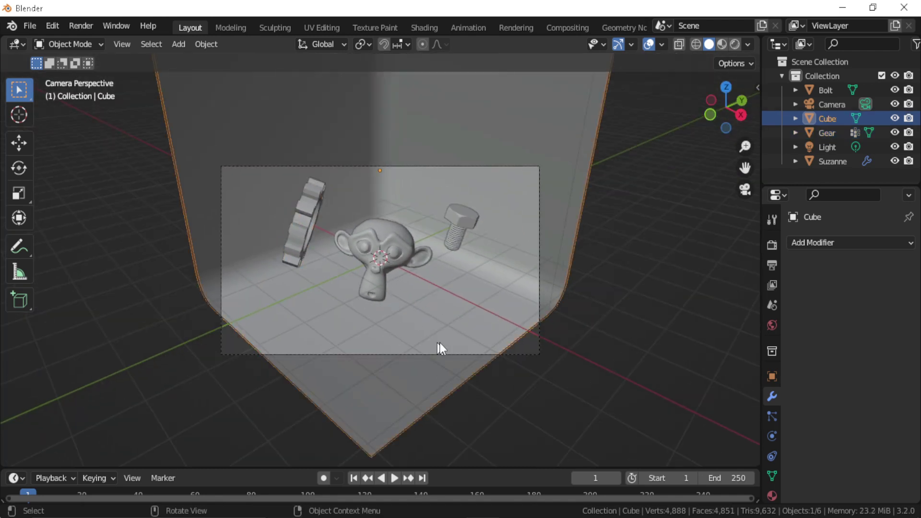
{"action": "key", "text": "s"}
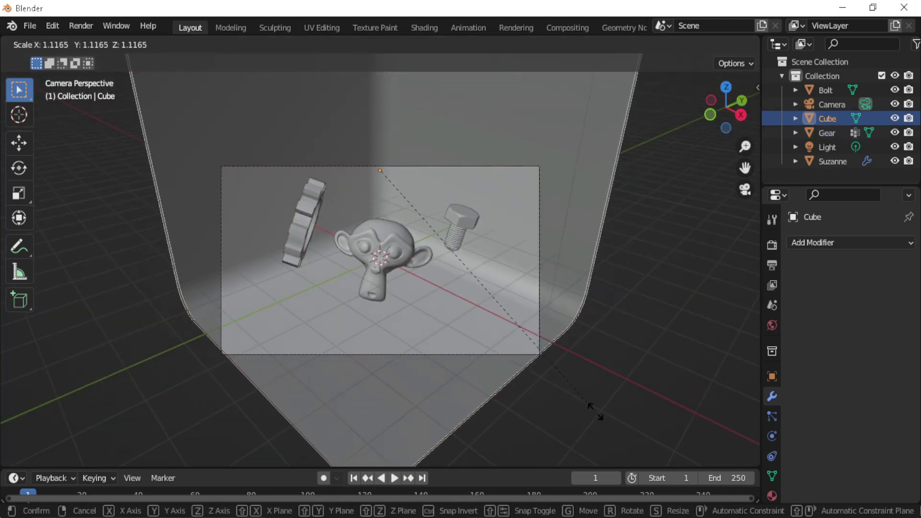
{"action": "left_click", "coordinate": [610, 420]}
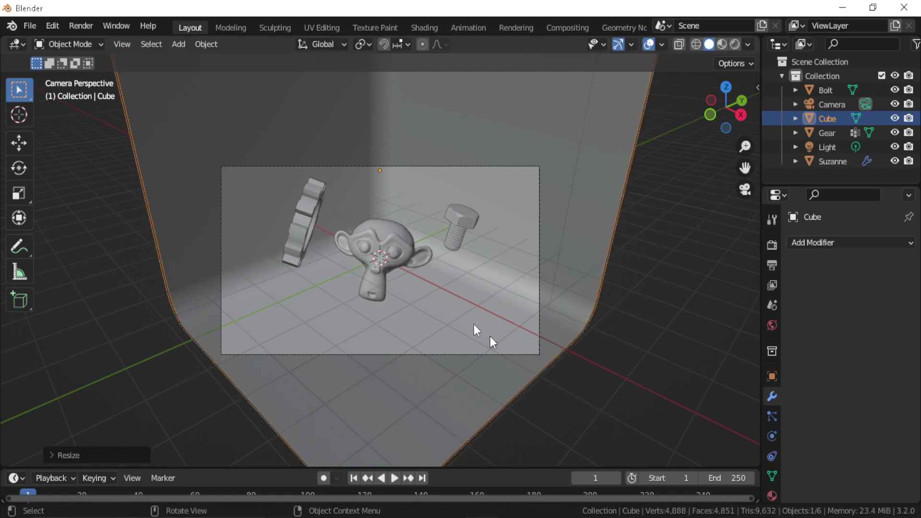
{"action": "middle_click_drag", "start_coordinate": [490, 336], "coordinate": [499, 288]}
{"action": "scroll", "coordinate": [499, 288], "scroll_direction": "down", "scroll_amount": 5}
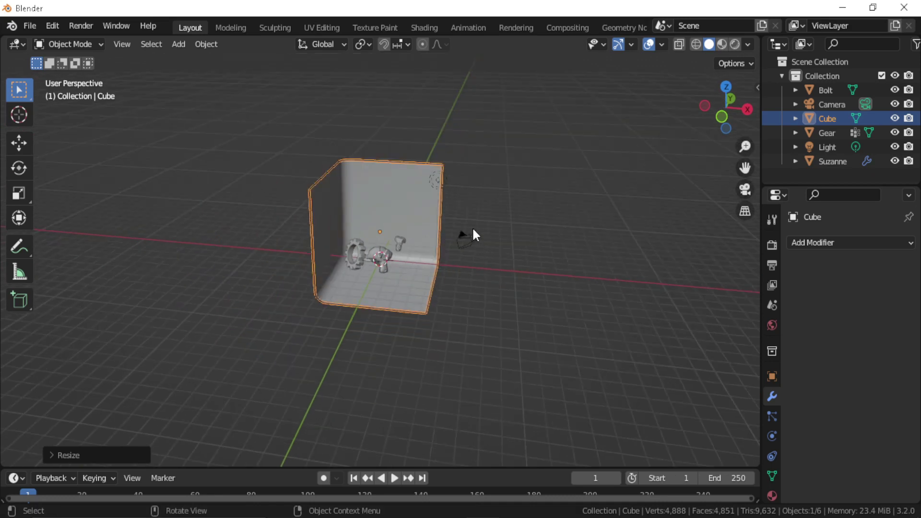
{"action": "scroll", "coordinate": [473, 232], "scroll_direction": "up", "scroll_amount": 2}
{"action": "middle_click_drag", "start_coordinate": [462, 244], "coordinate": [485, 120]}
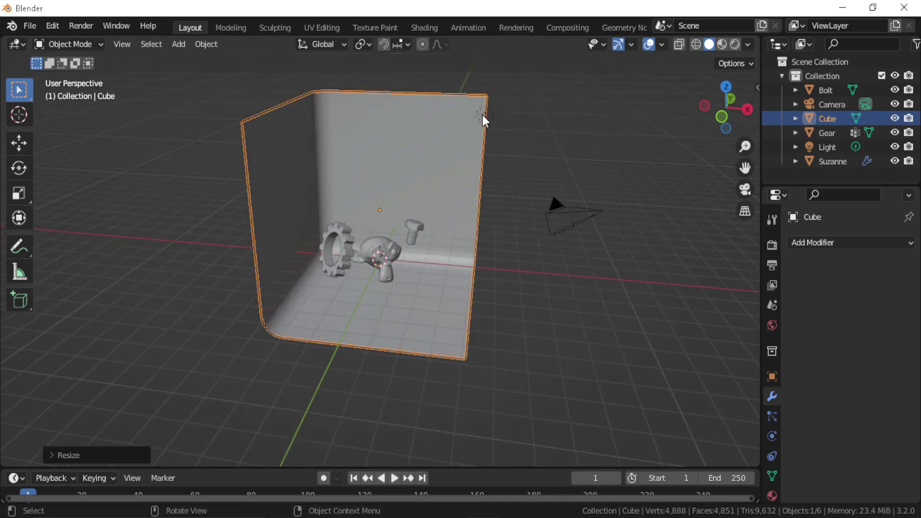
{"action": "left_click", "coordinate": [484, 116]}
Move the light up to the upper left, previewing with lighting and shadows
{"action": "key", "text": "g"}
{"action": "left_click", "coordinate": [469, 231]}
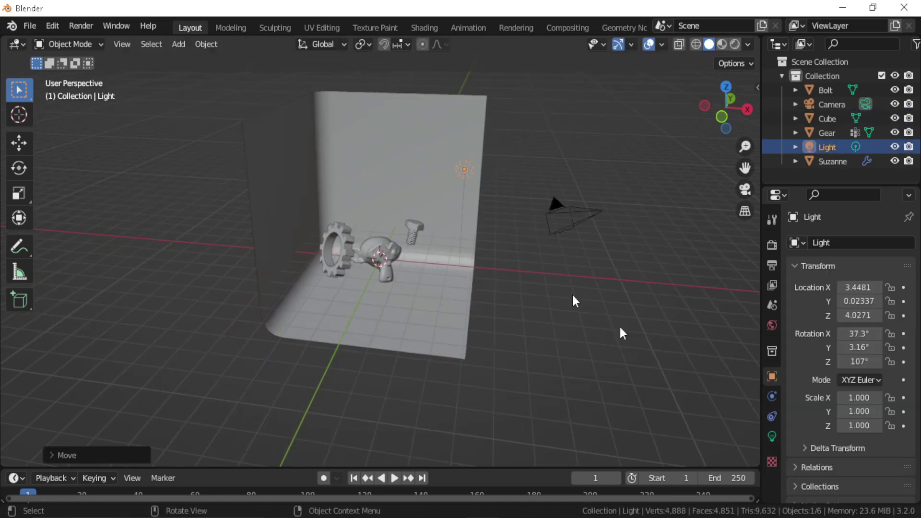
{"action": "left_click", "coordinate": [772, 436]}
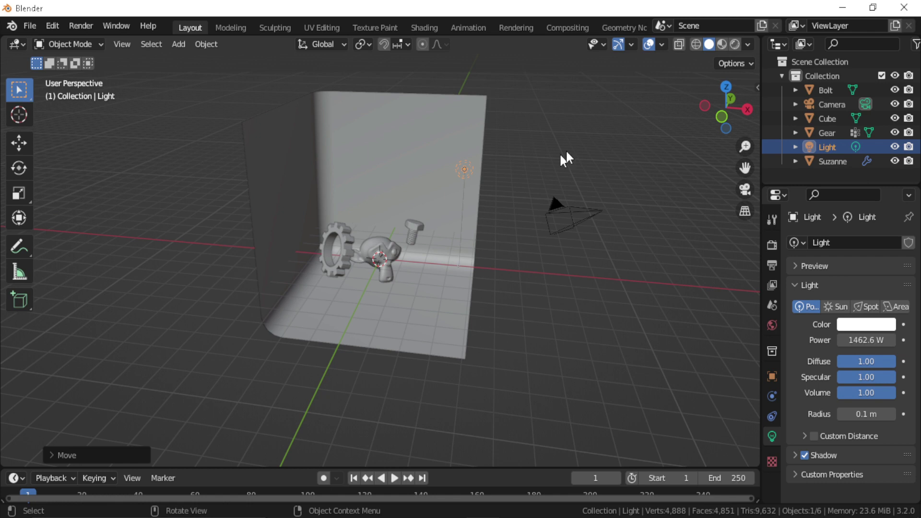
{"action": "left_click", "coordinate": [736, 44]}
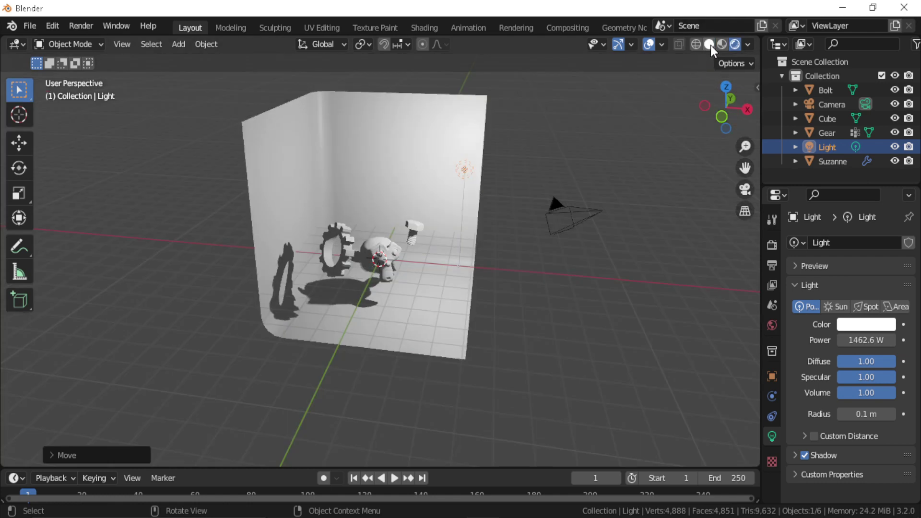
{"action": "middle_click_drag", "start_coordinate": [455, 286], "coordinate": [424, 286]}
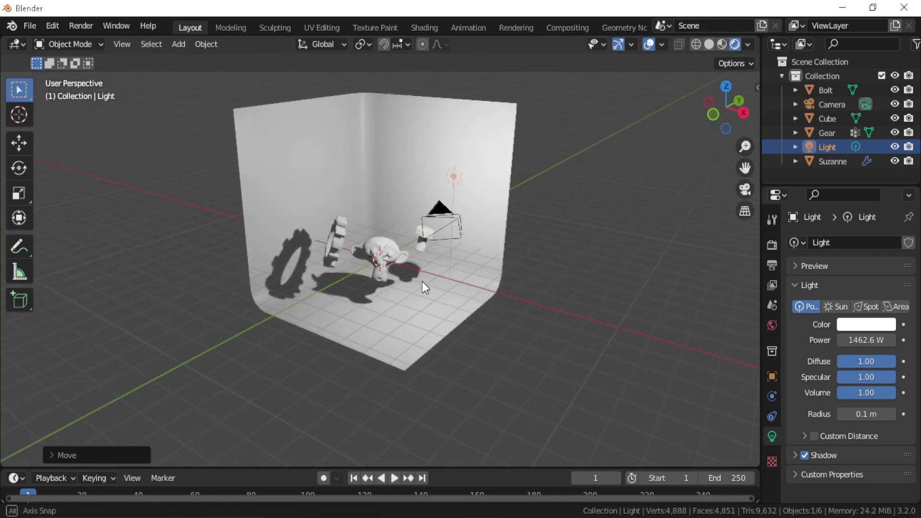
{"action": "key", "text": "g"}
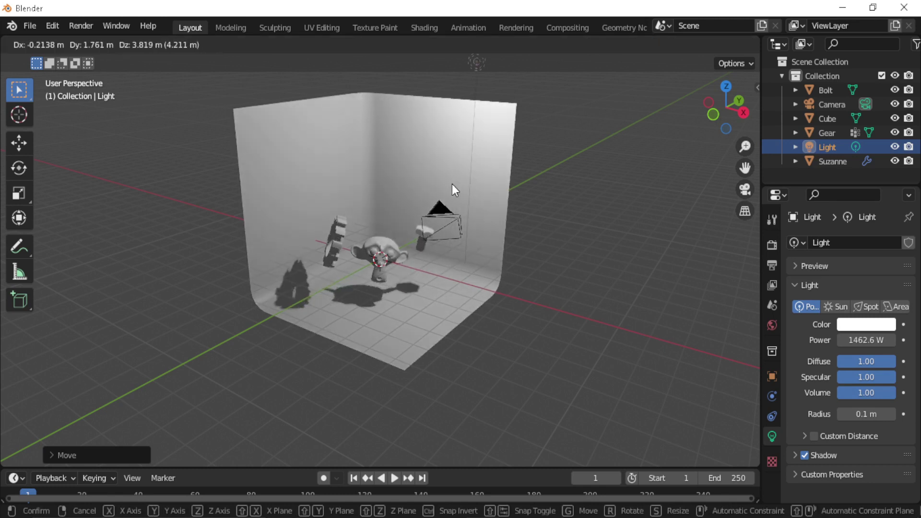
{"action": "left_click", "coordinate": [456, 189]}
{"action": "middle_click_drag", "start_coordinate": [576, 199], "coordinate": [455, 219]}
{"action": "key", "text": "g"}
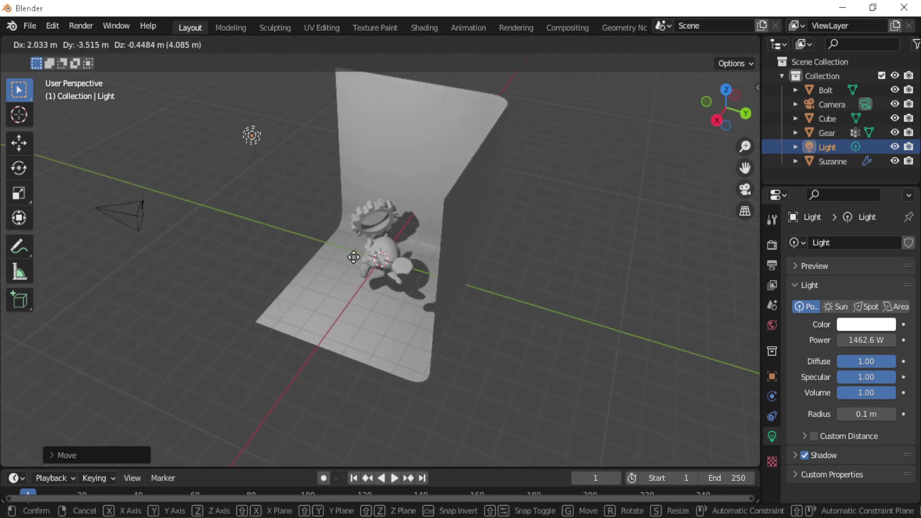
{"action": "left_click", "coordinate": [250, 135]}
{"action": "middle_click_drag", "start_coordinate": [366, 301], "coordinate": [532, 268]}
Duplicate the light as Light.001 and set its radius to 10 m
{"action": "key", "text": "shift+d"}
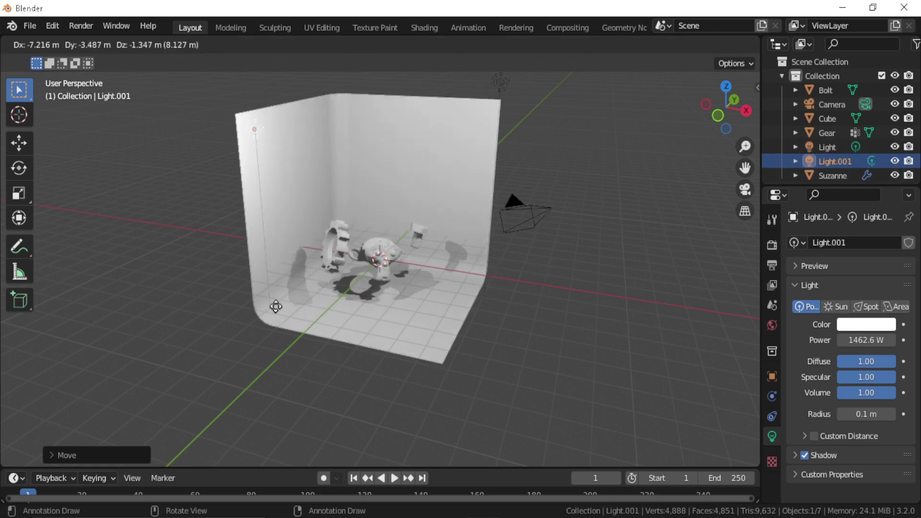
{"action": "left_click", "coordinate": [273, 303]}
{"action": "middle_click_drag", "start_coordinate": [572, 284], "coordinate": [479, 296]}
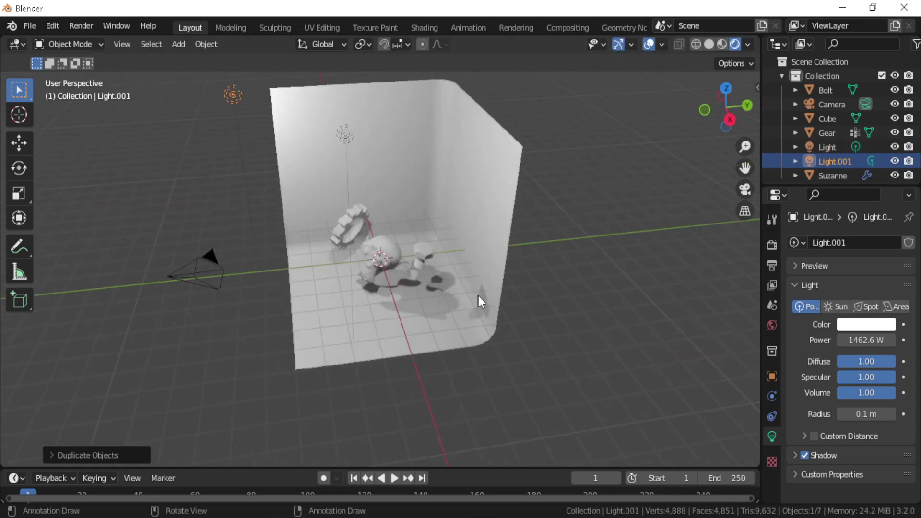
{"action": "key", "text": "g"}
{"action": "left_click", "coordinate": [434, 316]}
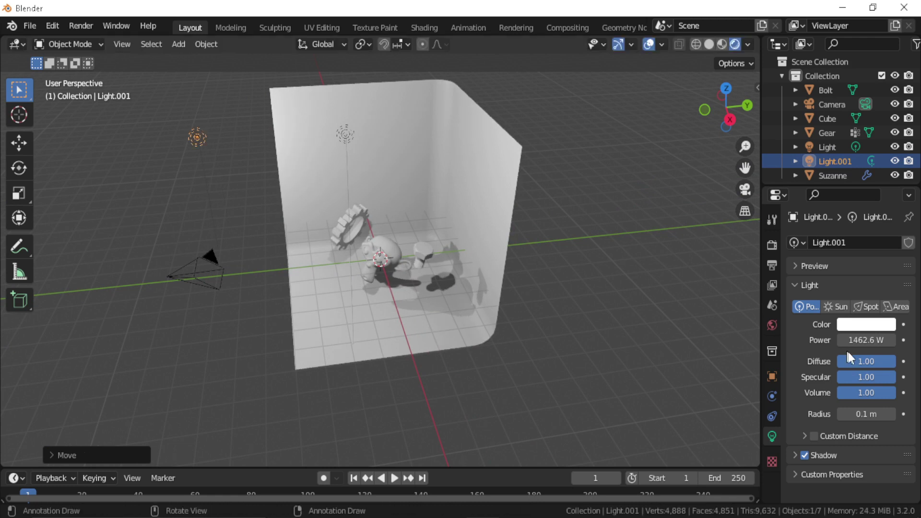
{"action": "left_click_drag", "start_coordinate": [865, 414], "coordinate": [911, 414]}
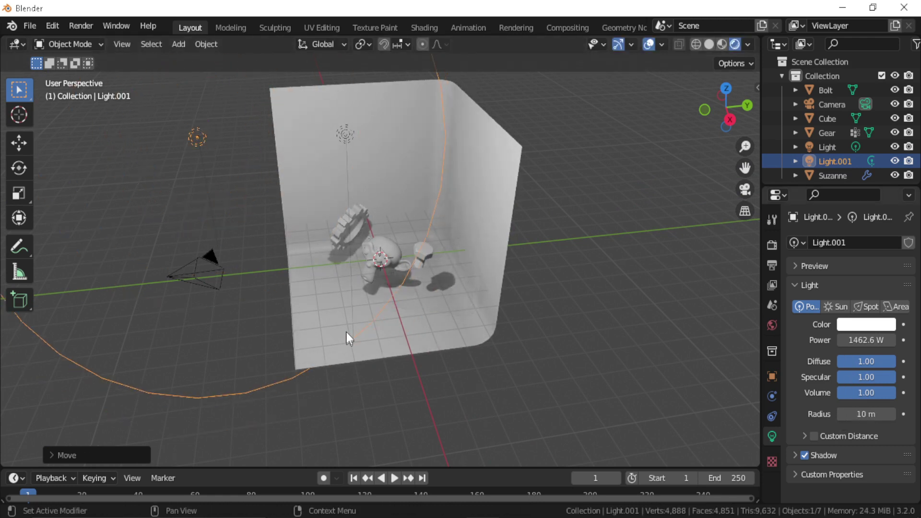
Set the original light's radius to 4.06 m and view through the camera
{"action": "middle_click_drag", "start_coordinate": [346, 332], "coordinate": [462, 176]}
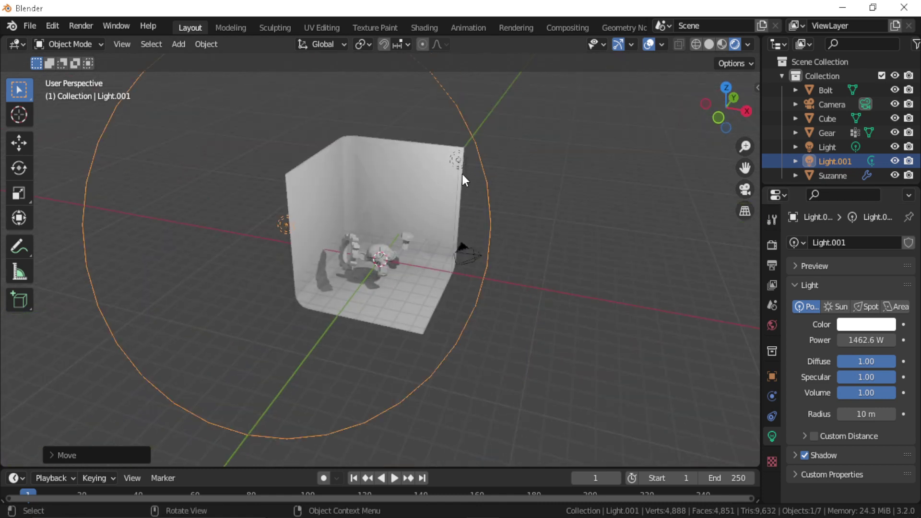
{"action": "left_click", "coordinate": [458, 161]}
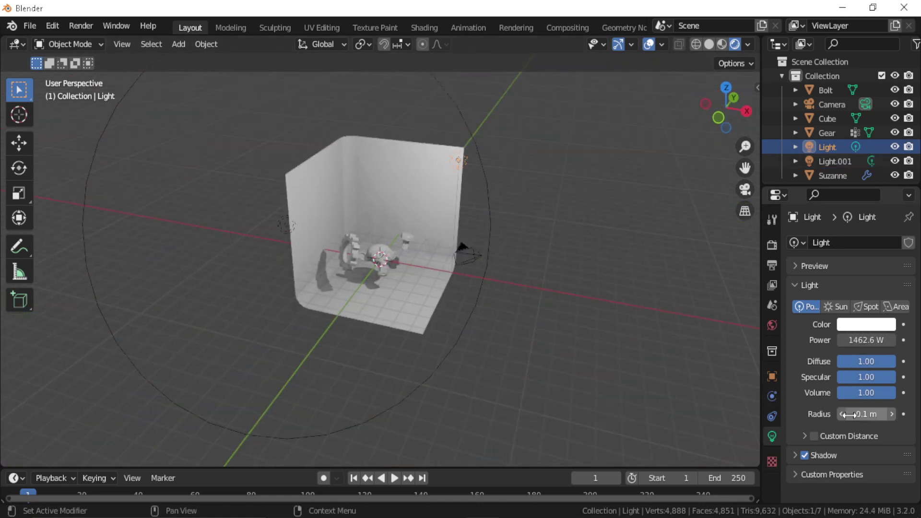
{"action": "mouse_move", "coordinate": [866, 414]}
{"action": "left_mouse_down"}
{"action": "mouse_move", "coordinate": [883, 414]}
{"action": "mouse_move", "coordinate": [851, 415]}
{"action": "left_mouse_up"}
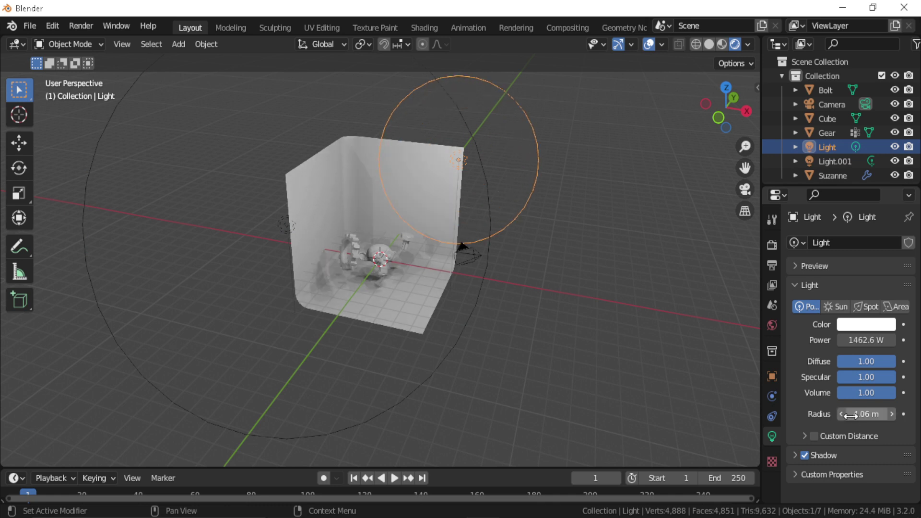
{"action": "scroll", "coordinate": [493, 321], "scroll_direction": "up", "scroll_amount": 3}
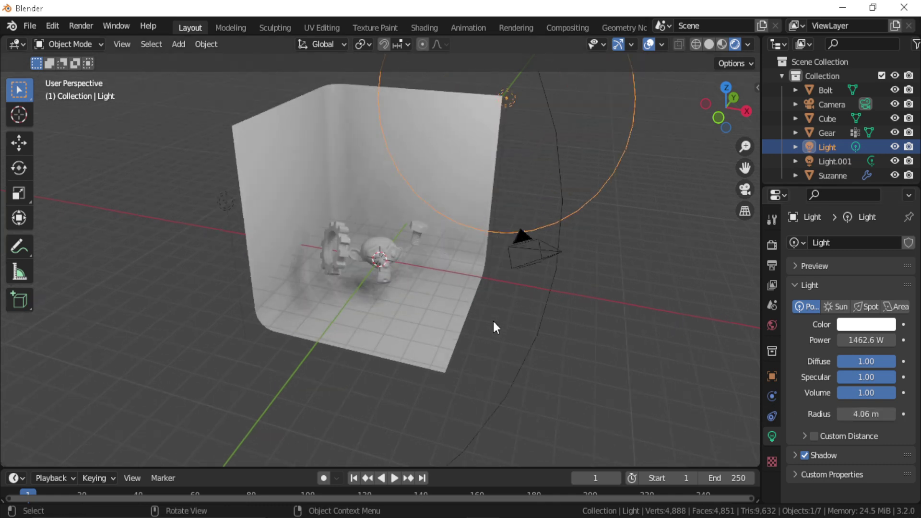
{"action": "key", "text": "KP_0"}
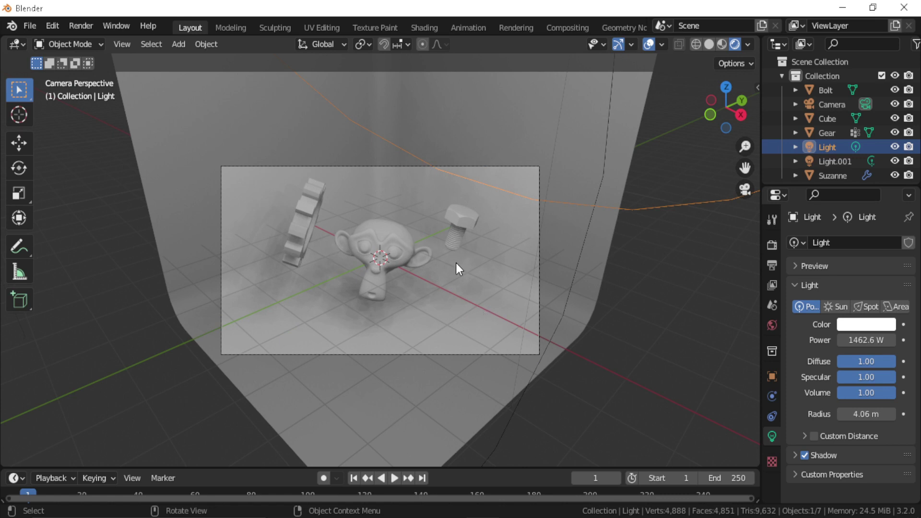
In solid shading, add a grease pencil Stroke object and place it above the camera frame
{"action": "left_click", "coordinate": [390, 234]}
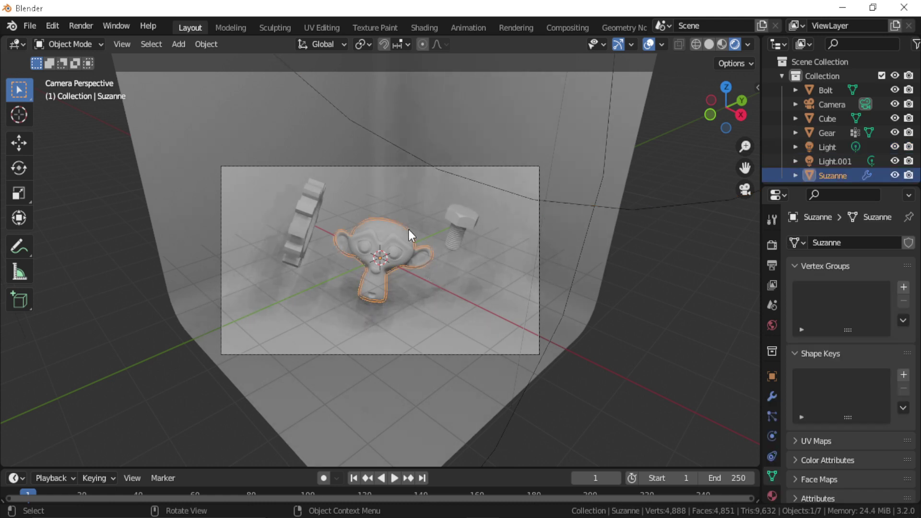
{"action": "key", "text": "alt+a"}
{"action": "left_click", "coordinate": [709, 44]}
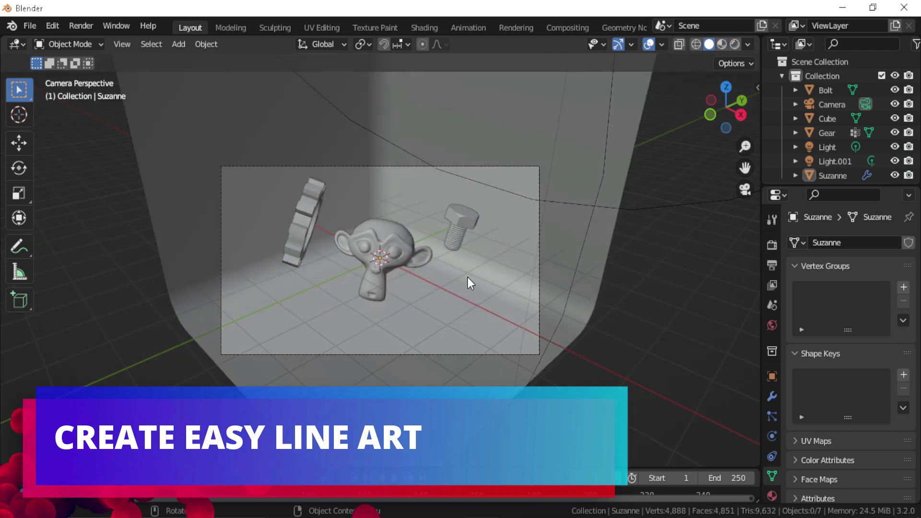
{"action": "key", "text": "shift+a"}
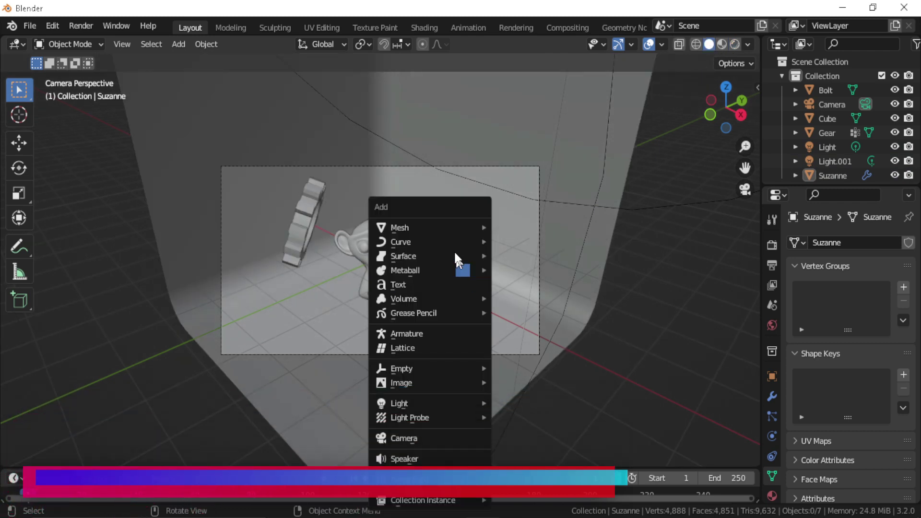
{"action": "mouse_move", "coordinate": [433, 230]}
{"action": "mouse_move", "coordinate": [415, 311]}
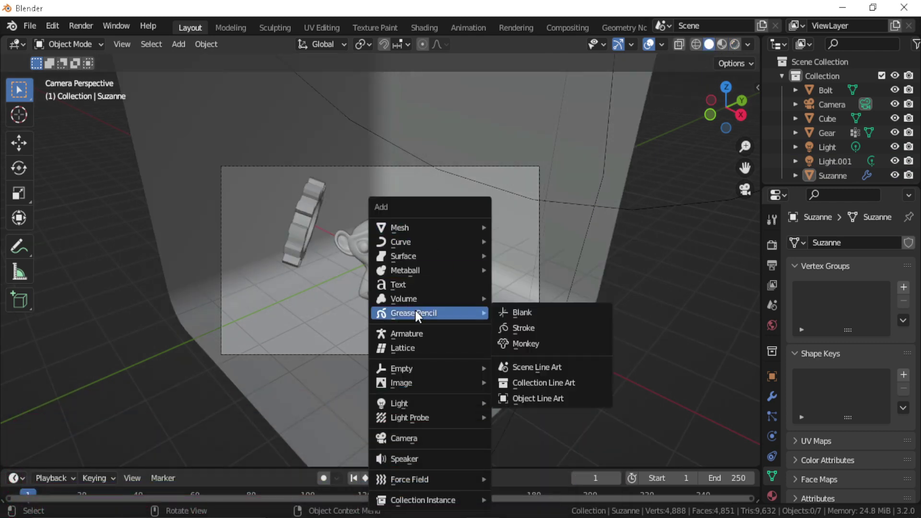
{"action": "left_click", "coordinate": [514, 327]}
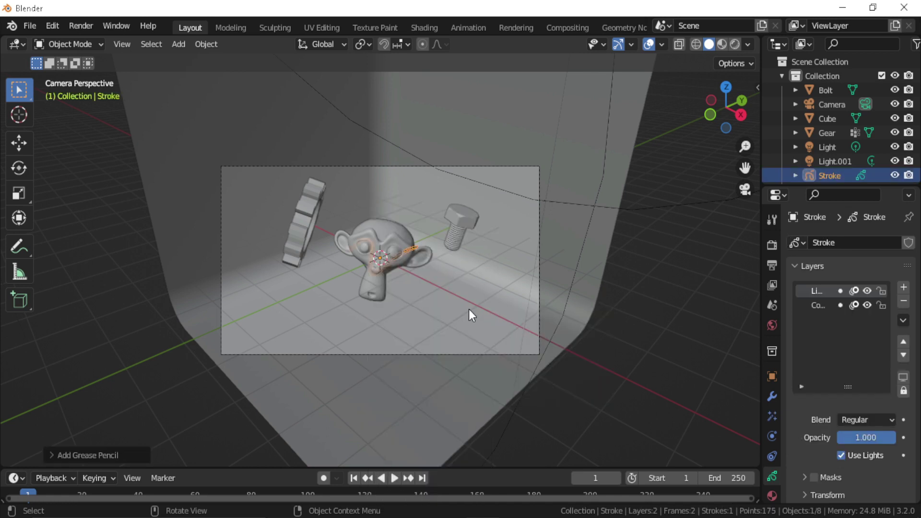
{"action": "key", "text": "g"}
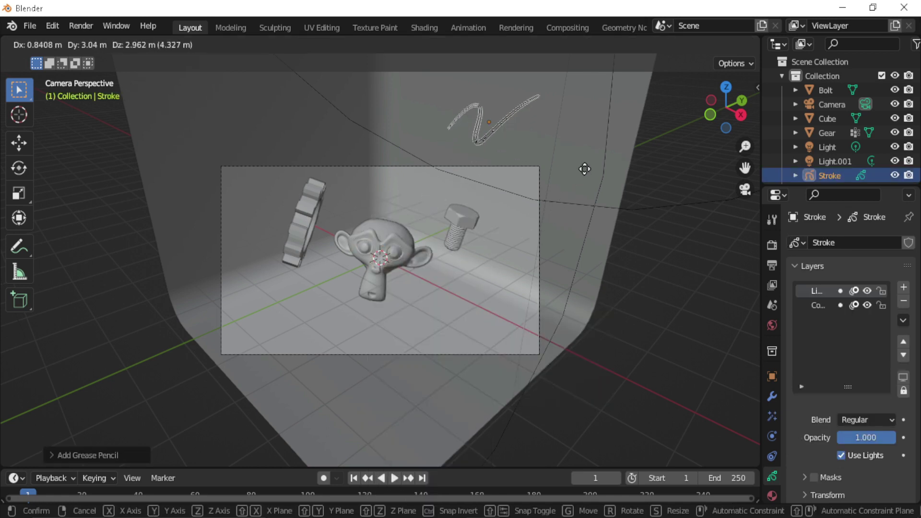
{"action": "left_click", "coordinate": [601, 168]}
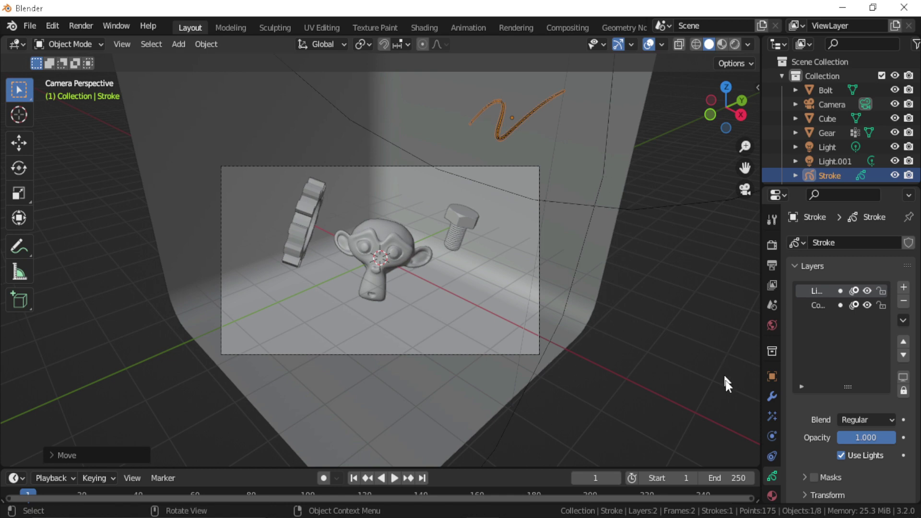
Add a Line Art modifier to the Stroke with its source set to Scene
{"action": "left_click", "coordinate": [767, 394]}
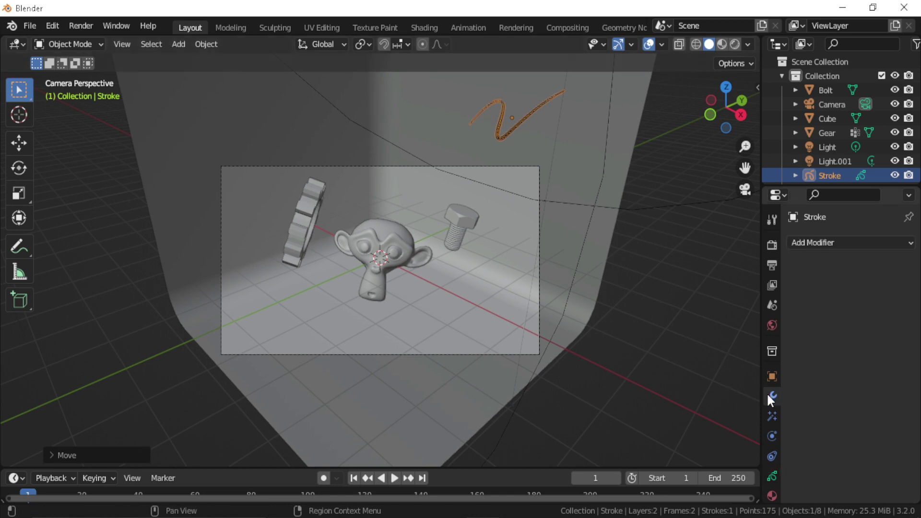
{"action": "left_click", "coordinate": [850, 243]}
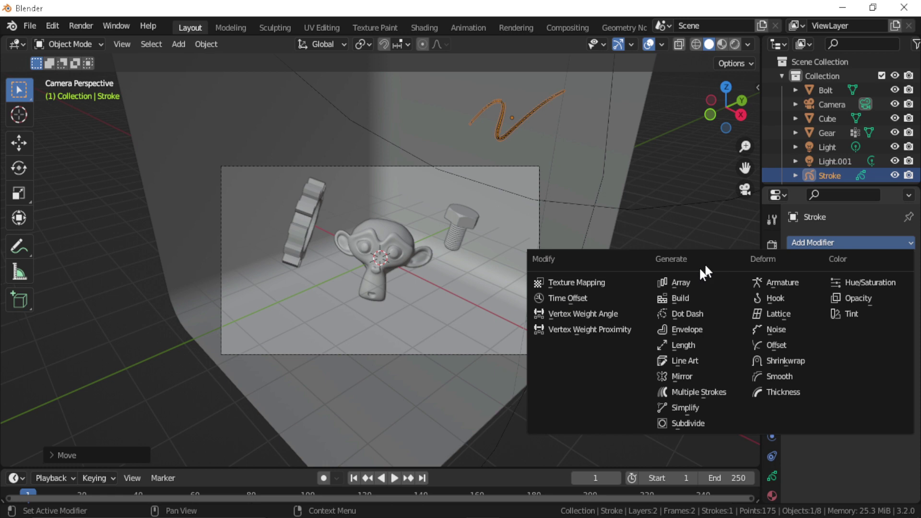
{"action": "left_click", "coordinate": [686, 361]}
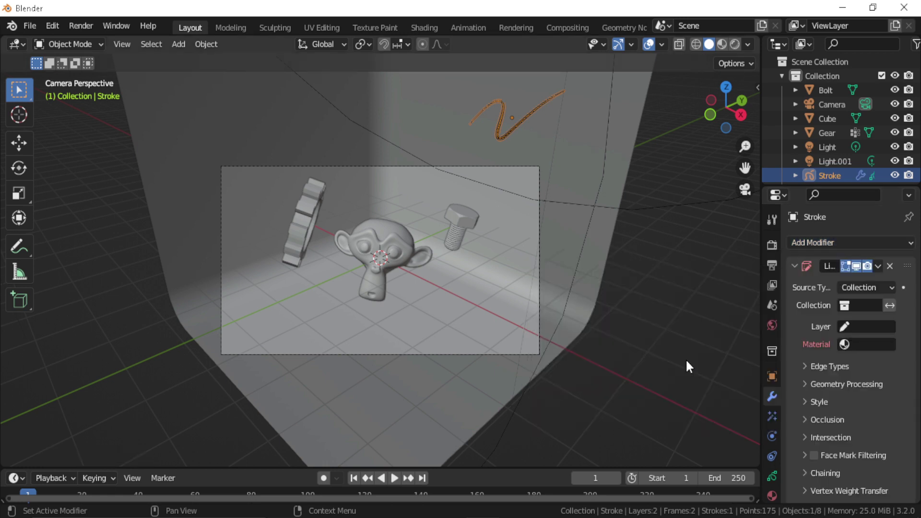
{"action": "left_click", "coordinate": [877, 288]}
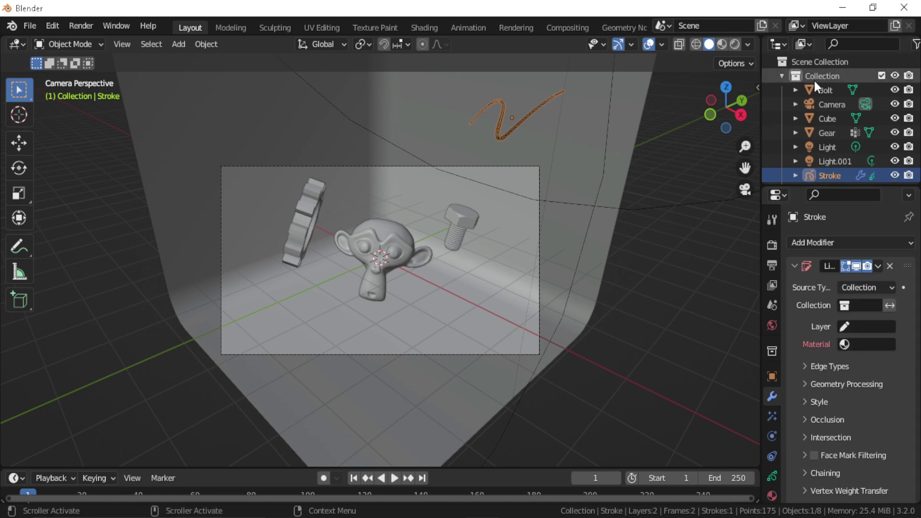
{"action": "left_click", "coordinate": [781, 75]}
{"action": "left_click", "coordinate": [782, 75]}
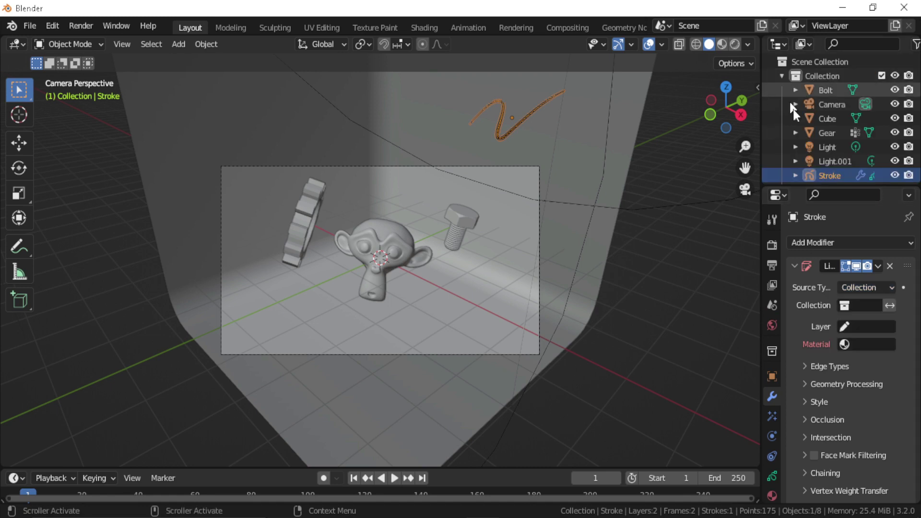
{"action": "left_click", "coordinate": [862, 287]}
{"action": "left_click", "coordinate": [837, 317]}
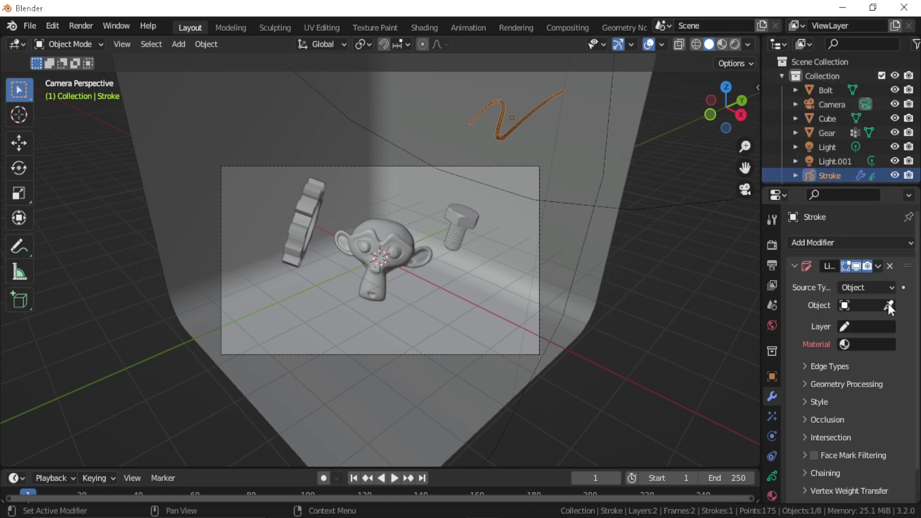
{"action": "left_click", "coordinate": [876, 287]}
{"action": "left_click", "coordinate": [835, 333]}
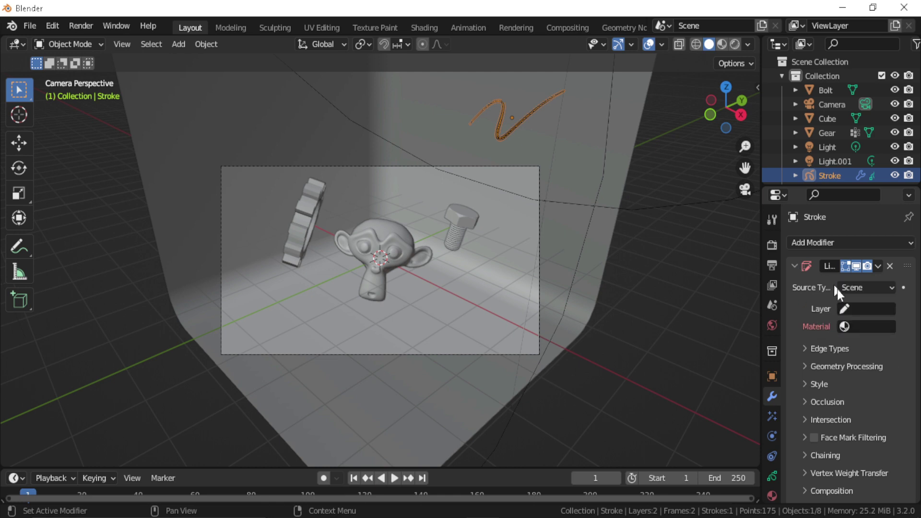
Draw the line art on the Colors layer using the Black material
{"action": "left_click", "coordinate": [863, 309]}
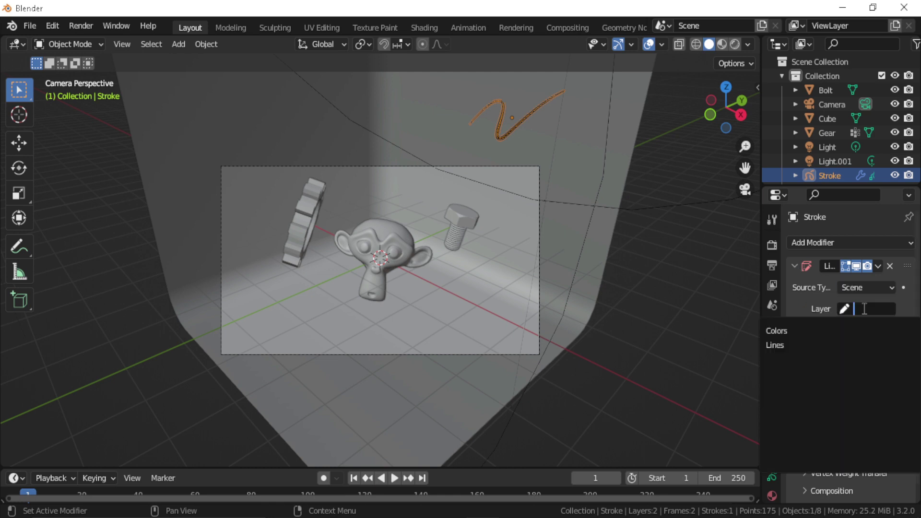
{"action": "left_click", "coordinate": [787, 332]}
{"action": "left_click", "coordinate": [857, 328]}
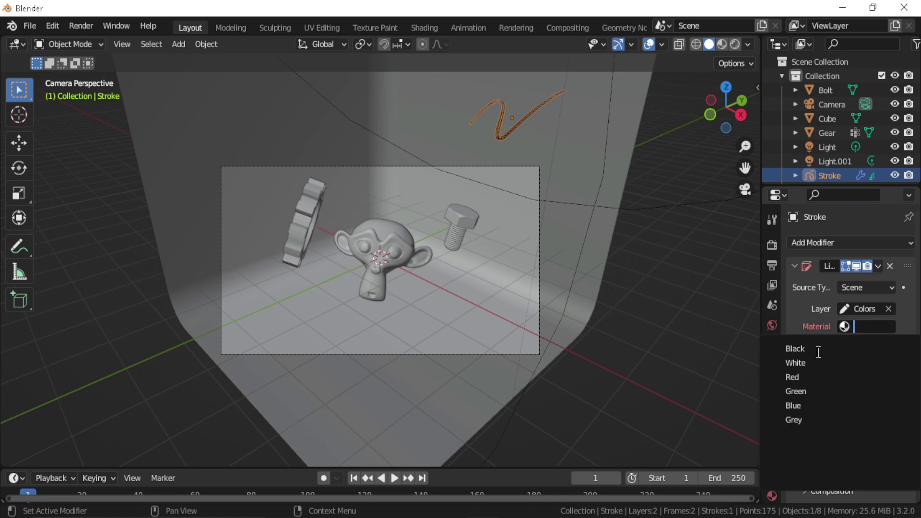
{"action": "left_click", "coordinate": [811, 355]}
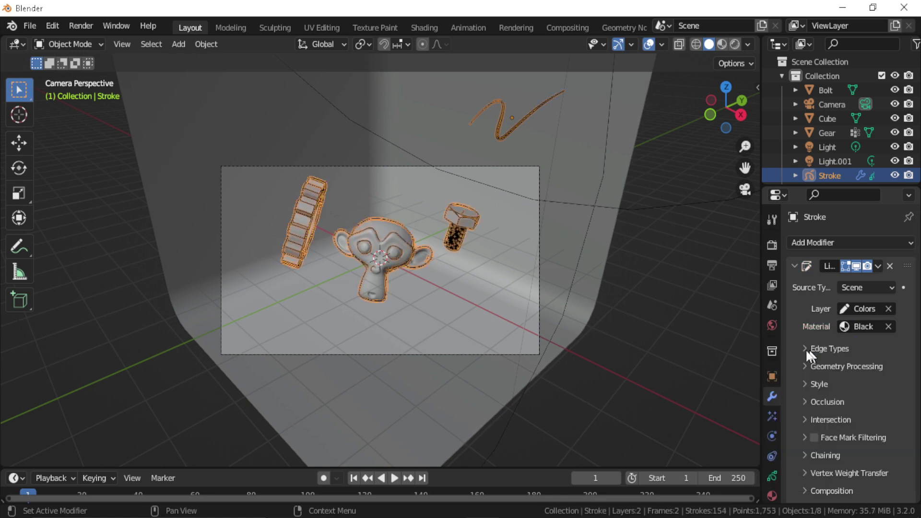
Orbit to inspect the outlines, return to camera view, and expand the Style settings
{"action": "left_click", "coordinate": [672, 379]}
{"action": "scroll", "coordinate": [404, 288], "scroll_direction": "up", "scroll_amount": 6}
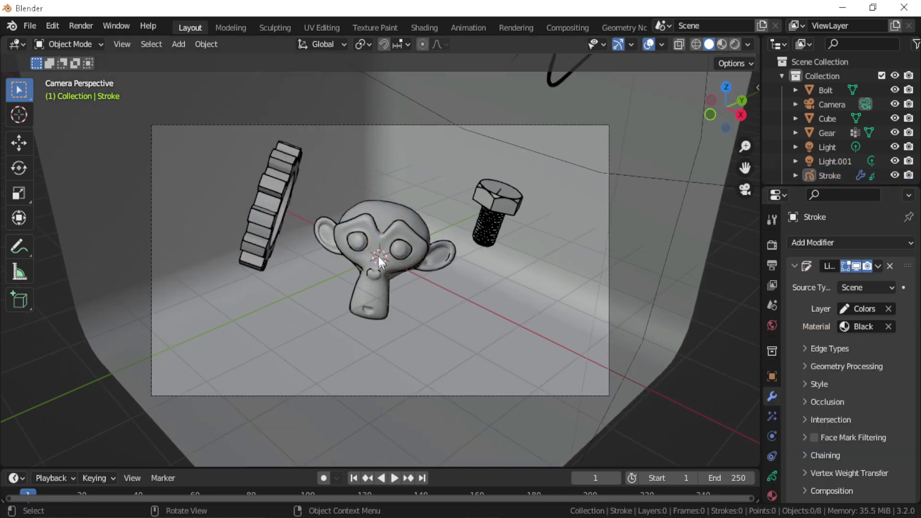
{"action": "middle_click_drag", "start_coordinate": [311, 234], "coordinate": [390, 254]}
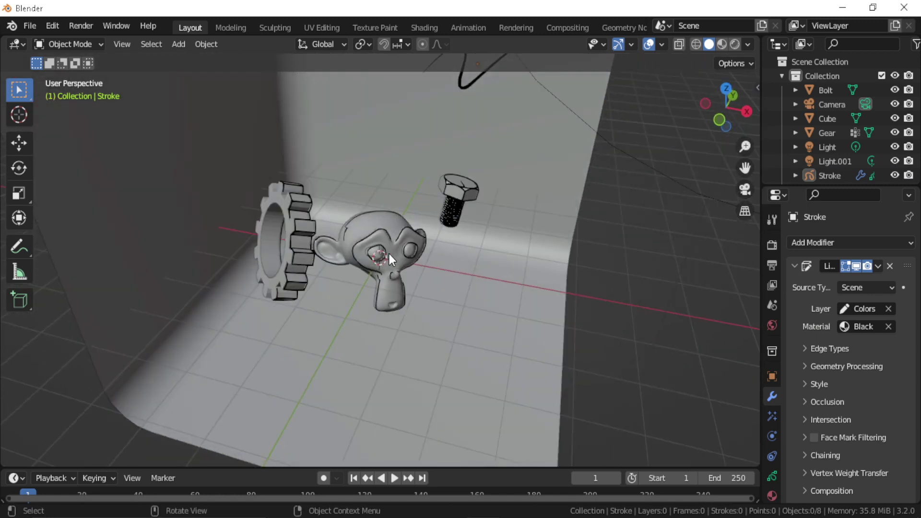
{"action": "middle_click_drag", "start_coordinate": [321, 249], "coordinate": [309, 227]}
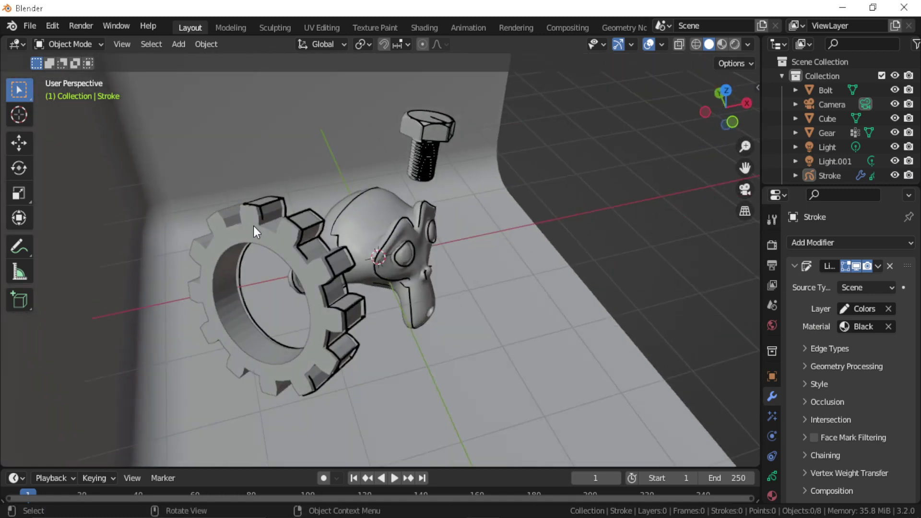
{"action": "key", "text": "KP_0"}
{"action": "scroll", "coordinate": [391, 242], "scroll_direction": "down", "scroll_amount": 4}
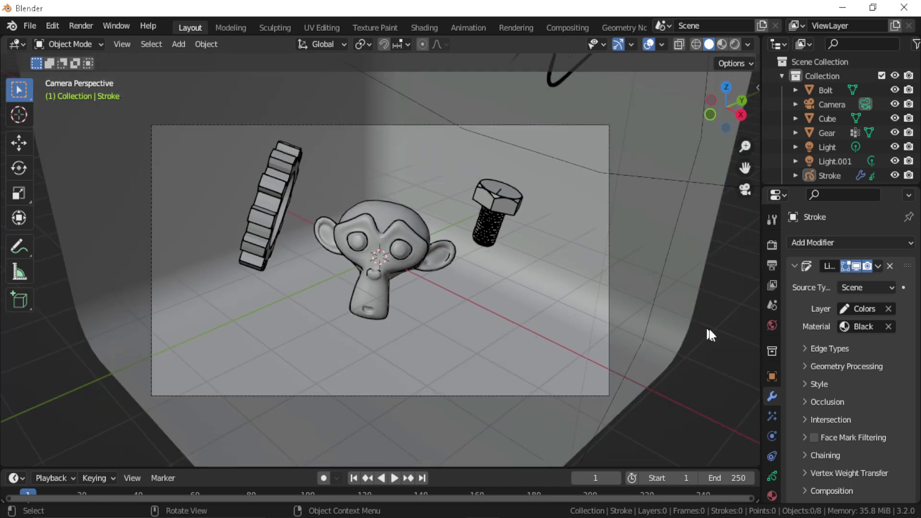
{"action": "left_click", "coordinate": [835, 349]}
{"action": "left_click", "coordinate": [826, 348]}
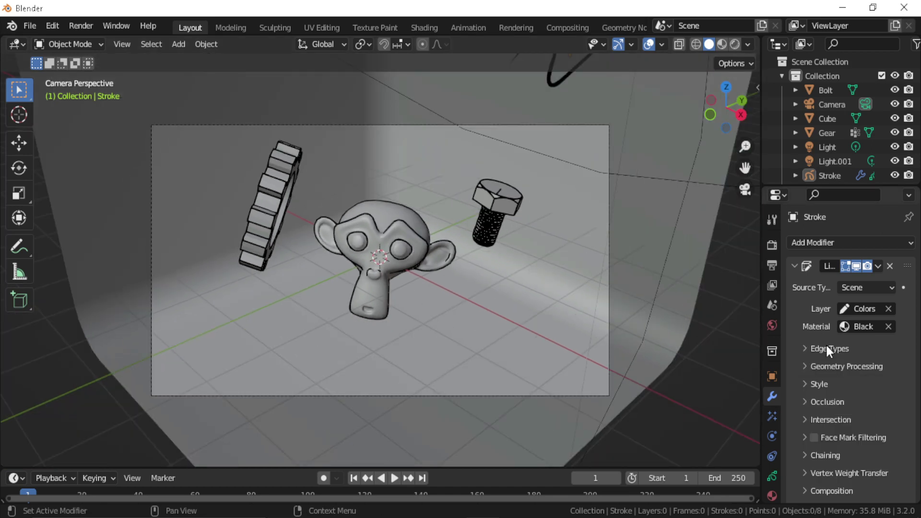
{"action": "scroll", "coordinate": [821, 384], "scroll_direction": "down", "scroll_amount": 1}
{"action": "left_click", "coordinate": [815, 370]}
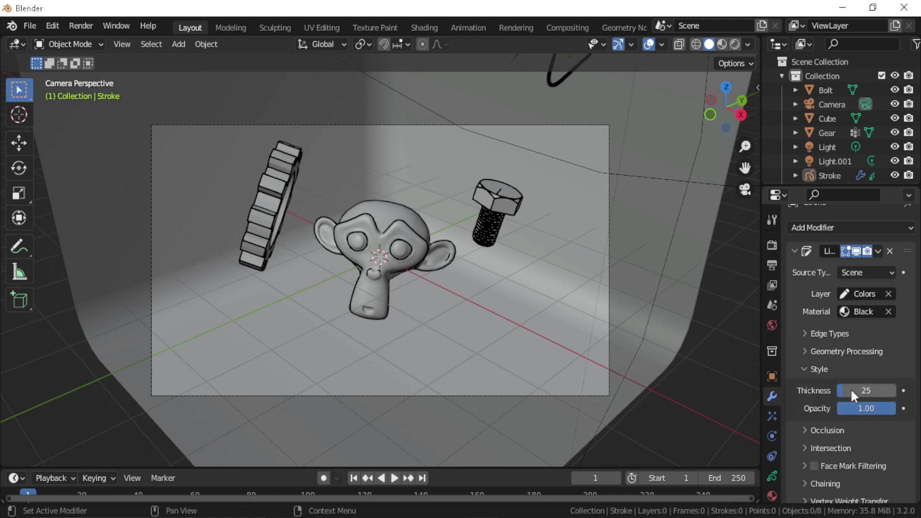
Thicken the line art to 41, clear its material, and make Suzanne the only source object
{"action": "left_click_drag", "start_coordinate": [850, 389], "coordinate": [887, 408]}
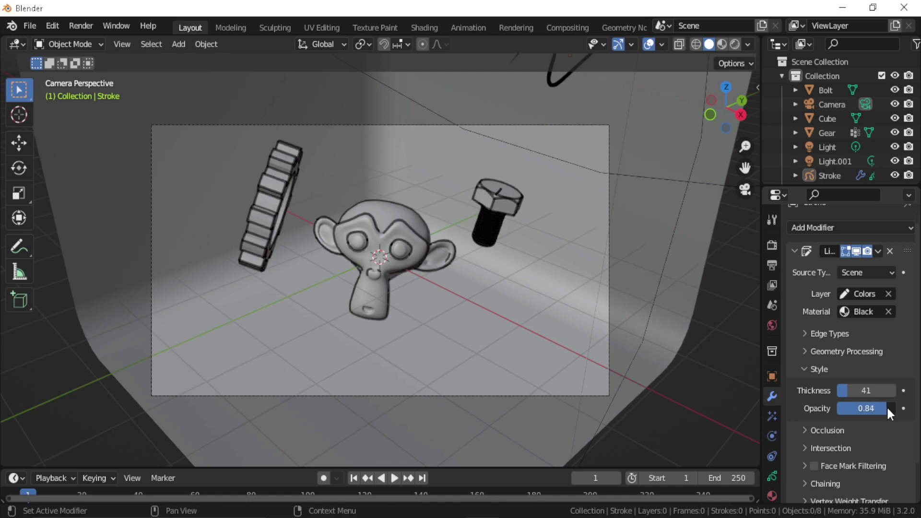
{"action": "left_click", "coordinate": [888, 312]}
{"action": "left_click", "coordinate": [877, 272]}
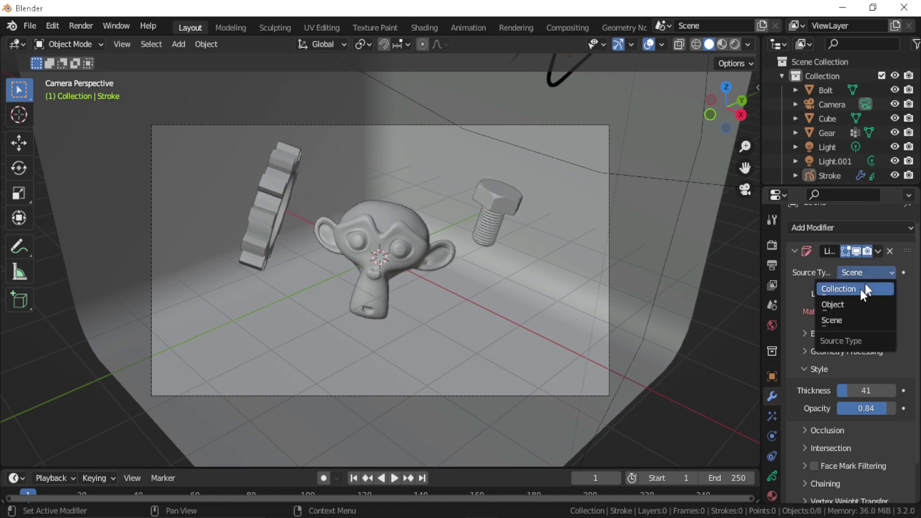
{"action": "left_click", "coordinate": [833, 305]}
{"action": "left_click", "coordinate": [888, 290]}
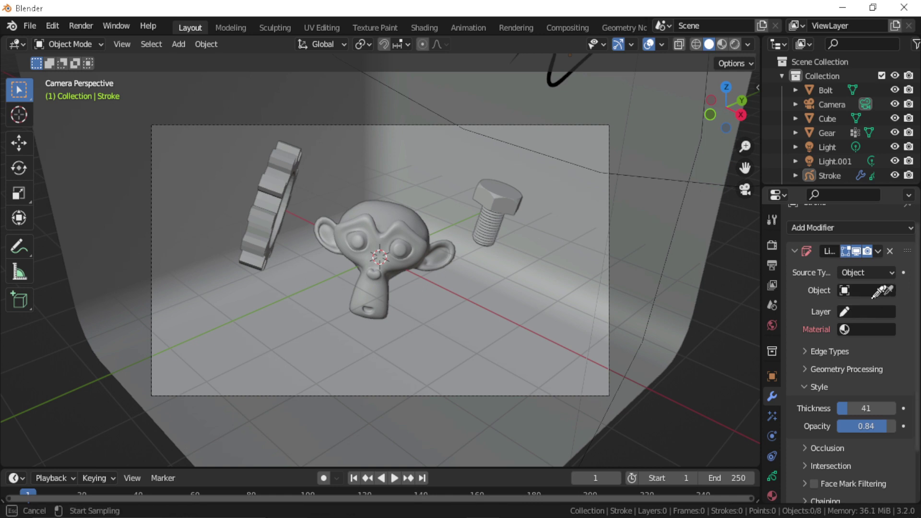
{"action": "left_click", "coordinate": [370, 228]}
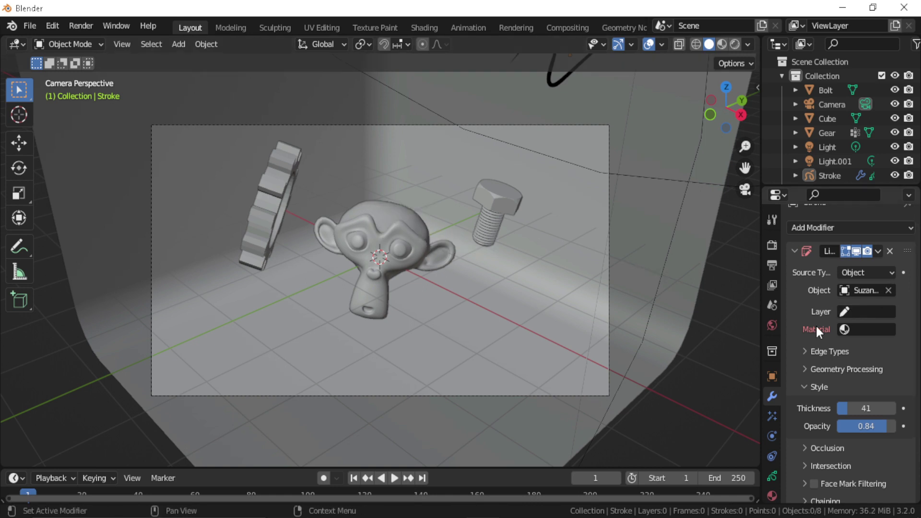
Put the strokes on the Colors layer with the Black material, then orbit to check
{"action": "left_click", "coordinate": [867, 312]}
{"action": "left_click", "coordinate": [796, 333]}
{"action": "left_click", "coordinate": [863, 329]}
{"action": "left_click", "coordinate": [795, 351]}
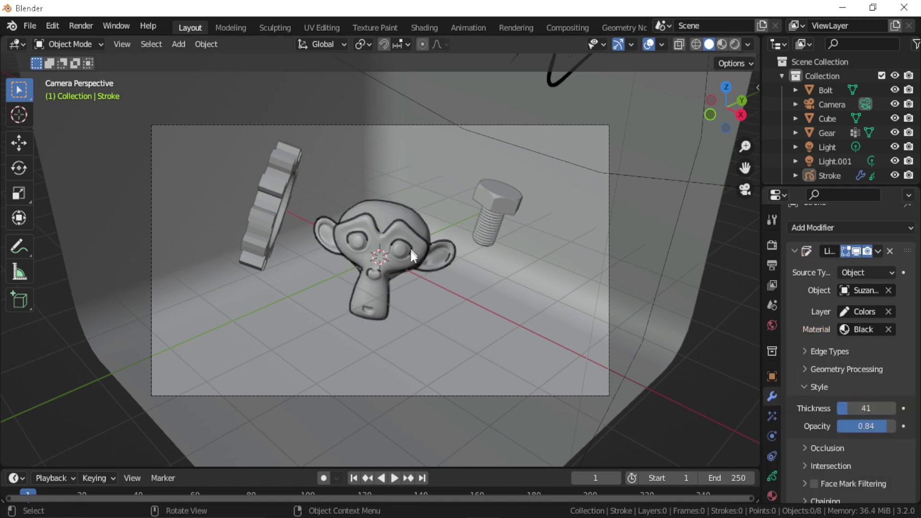
{"action": "mouse_move", "coordinate": [411, 251]}
{"action": "middle_mouse_down"}
{"action": "mouse_move", "coordinate": [412, 263]}
{"action": "mouse_move", "coordinate": [399, 258]}
{"action": "mouse_move", "coordinate": [399, 275]}
{"action": "mouse_move", "coordinate": [421, 257]}
{"action": "mouse_move", "coordinate": [399, 264]}
{"action": "middle_mouse_up"}
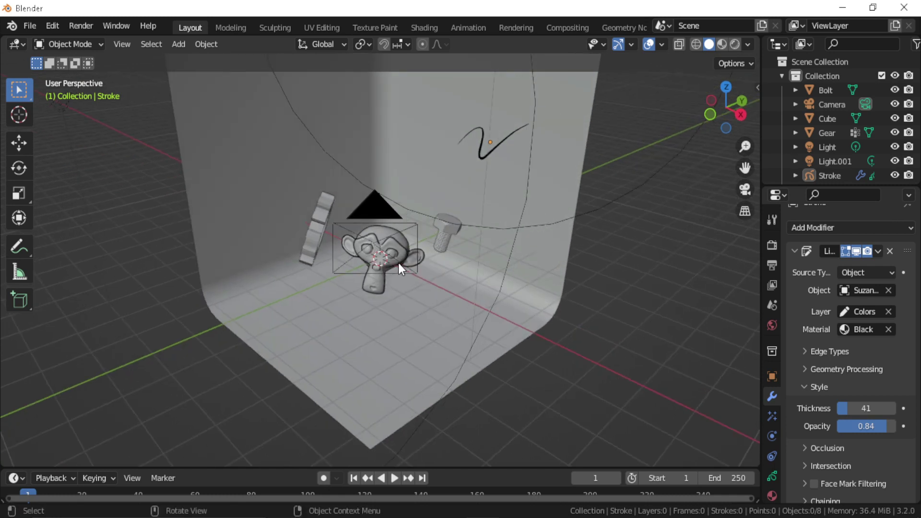
From camera view, preview rendered shading, return to solid, and enlarge the bottom timeline area
{"action": "key", "text": "KP_0"}
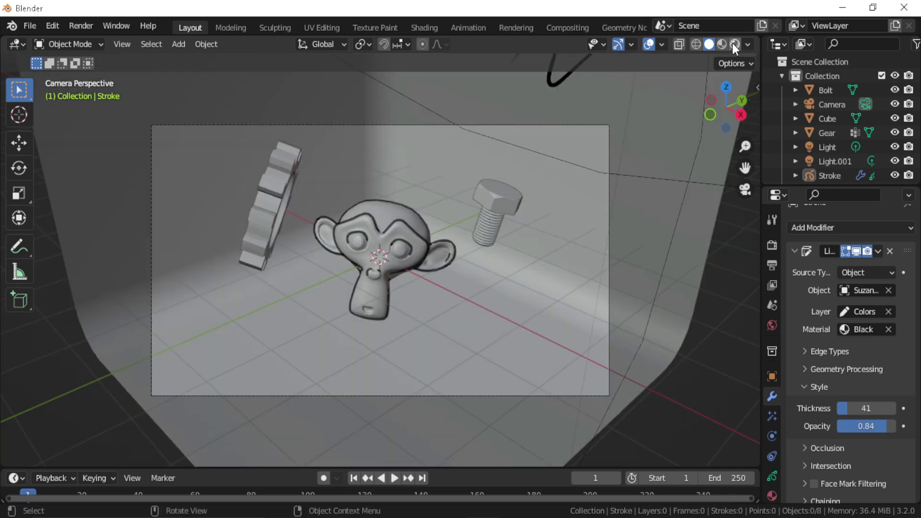
{"action": "left_click", "coordinate": [733, 44]}
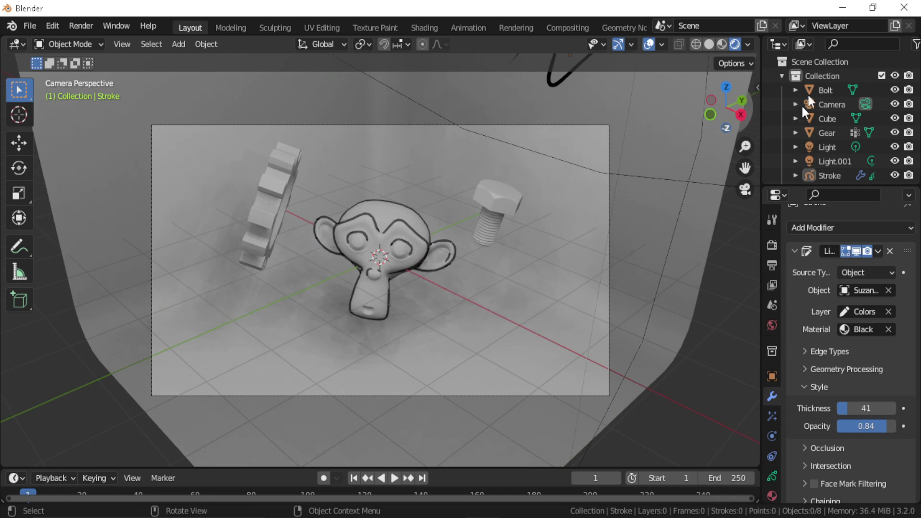
{"action": "left_click", "coordinate": [711, 44]}
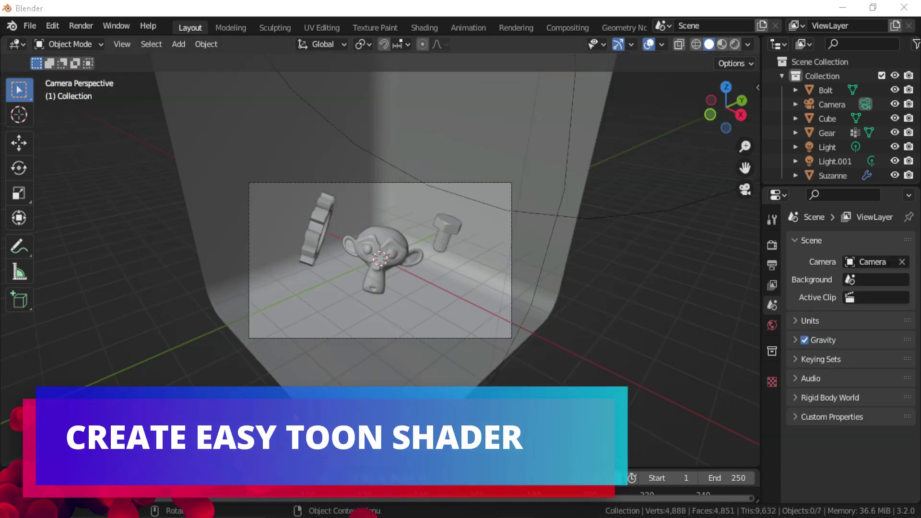
{"action": "left_click_drag", "start_coordinate": [115, 470], "coordinate": [116, 282]}
Turn the timeline into the Shader Editor and create a new material for Suzanne
{"action": "left_click", "coordinate": [17, 292]}
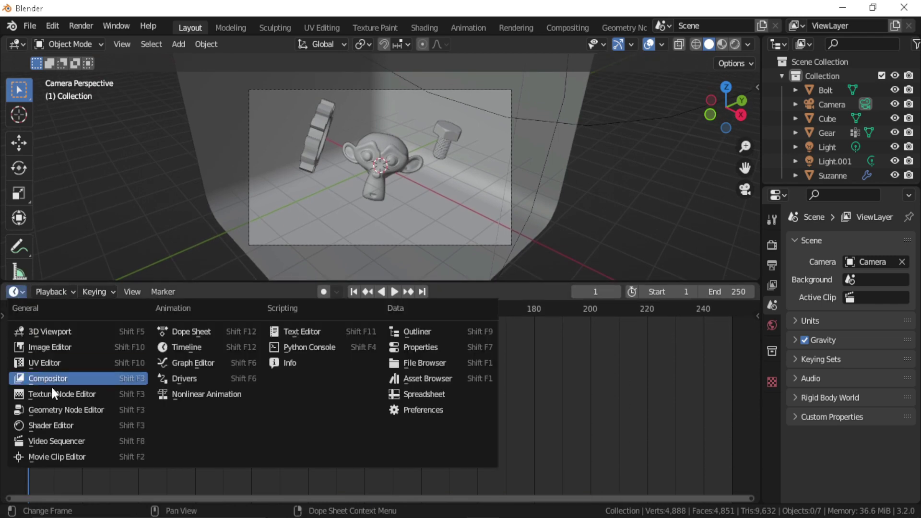
{"action": "left_click", "coordinate": [62, 425]}
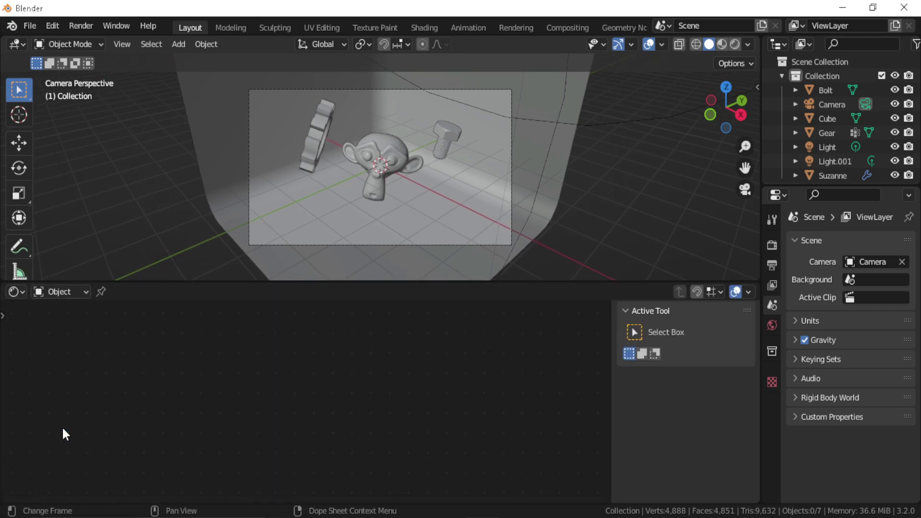
{"action": "left_click", "coordinate": [384, 158]}
{"action": "left_click", "coordinate": [402, 293]}
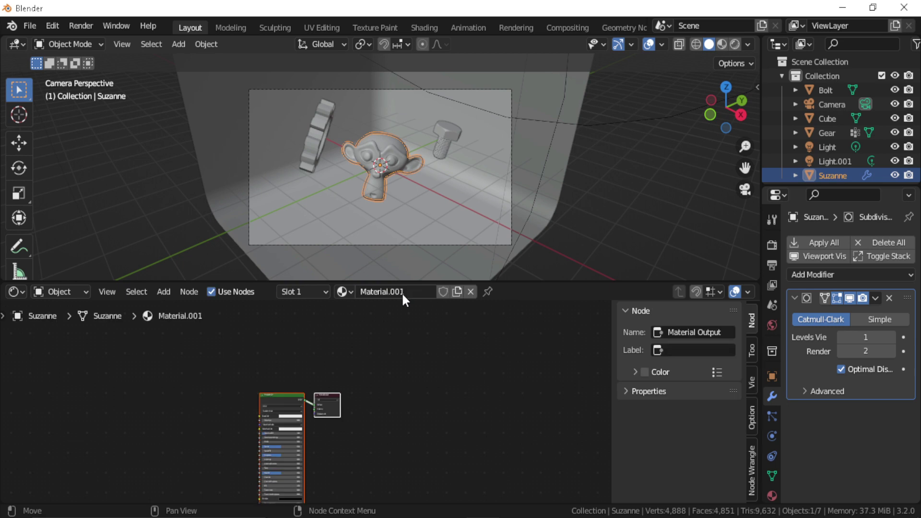
{"action": "scroll", "coordinate": [312, 430], "scroll_direction": "up", "scroll_amount": 4}
{"action": "left_click_drag", "start_coordinate": [375, 414], "coordinate": [600, 413]}
Insert a Shader to RGB node between the BSDF and the Material Output
{"action": "key", "text": "shift+a"}
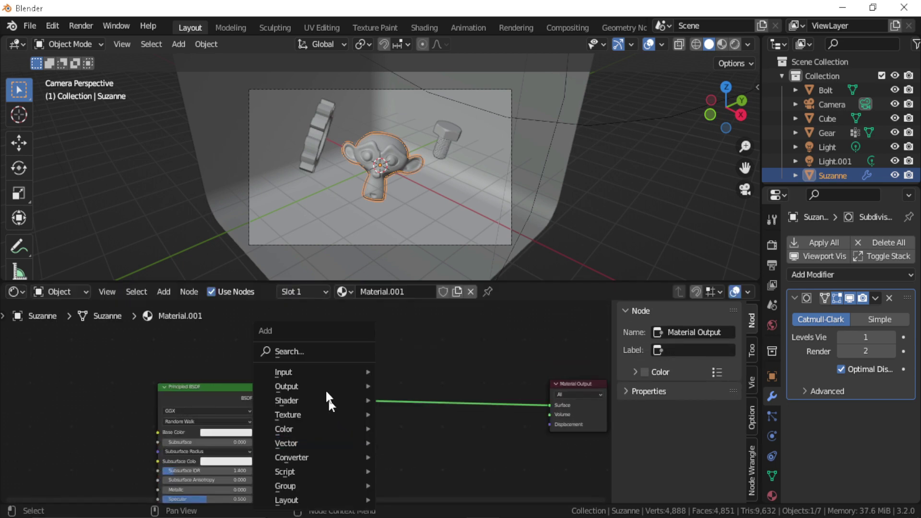
{"action": "left_click", "coordinate": [311, 349]}
{"action": "type", "text": "shade"}
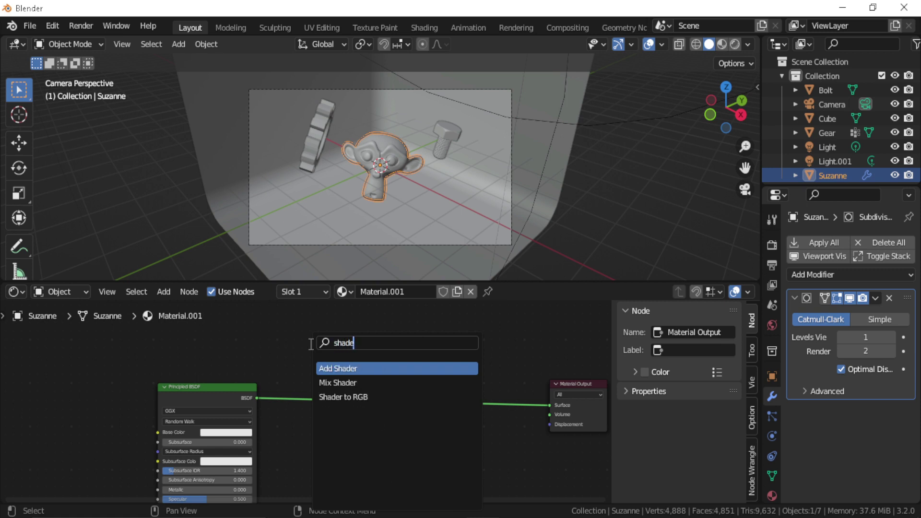
{"action": "left_click", "coordinate": [373, 397]}
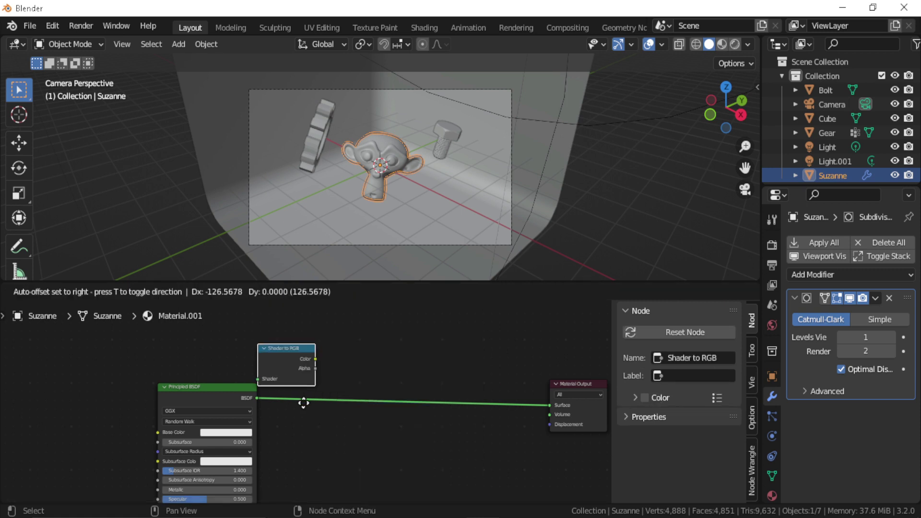
{"action": "left_click", "coordinate": [338, 434]}
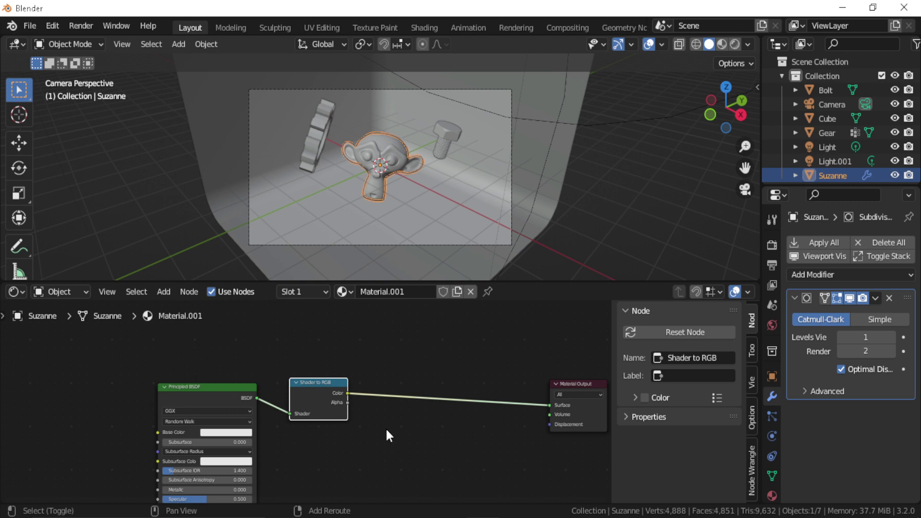
Insert a ColorRamp after Shader to RGB and set its interpolation to Constant
{"action": "key", "text": "shift+a"}
{"action": "mouse_move", "coordinate": [394, 457]}
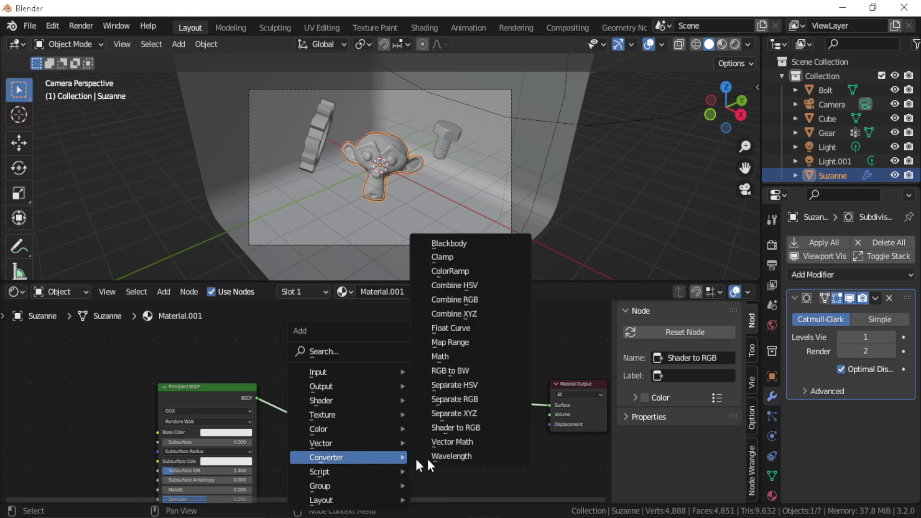
{"action": "left_click", "coordinate": [462, 271]}
{"action": "left_click", "coordinate": [412, 379]}
{"action": "scroll", "coordinate": [468, 431], "scroll_direction": "up", "scroll_amount": 2}
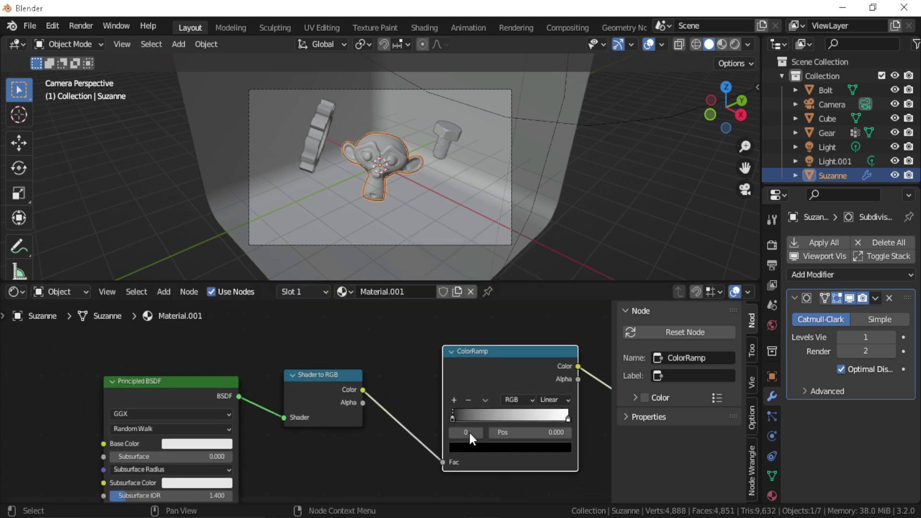
{"action": "middle_click_drag", "start_coordinate": [416, 370], "coordinate": [307, 362]}
{"action": "scroll", "coordinate": [307, 361], "scroll_direction": "up", "scroll_amount": 1}
{"action": "left_click", "coordinate": [456, 363]}
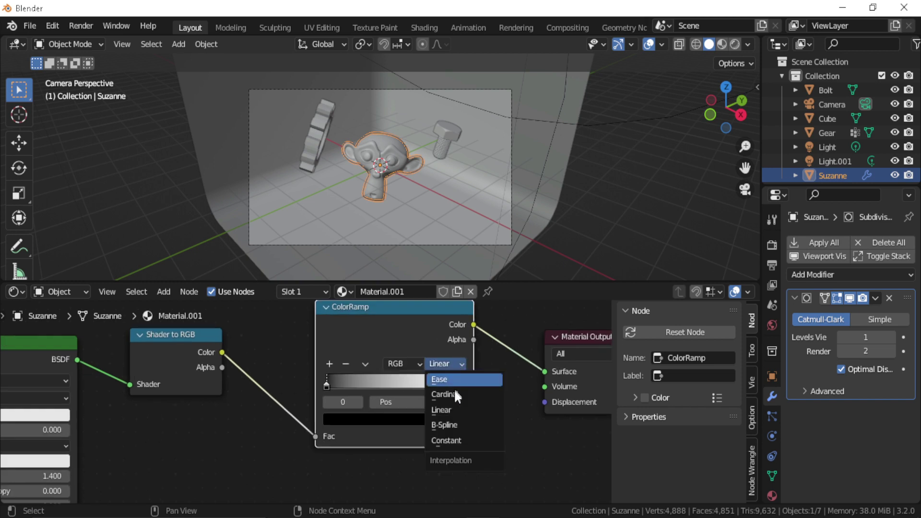
{"action": "left_click", "coordinate": [450, 438]}
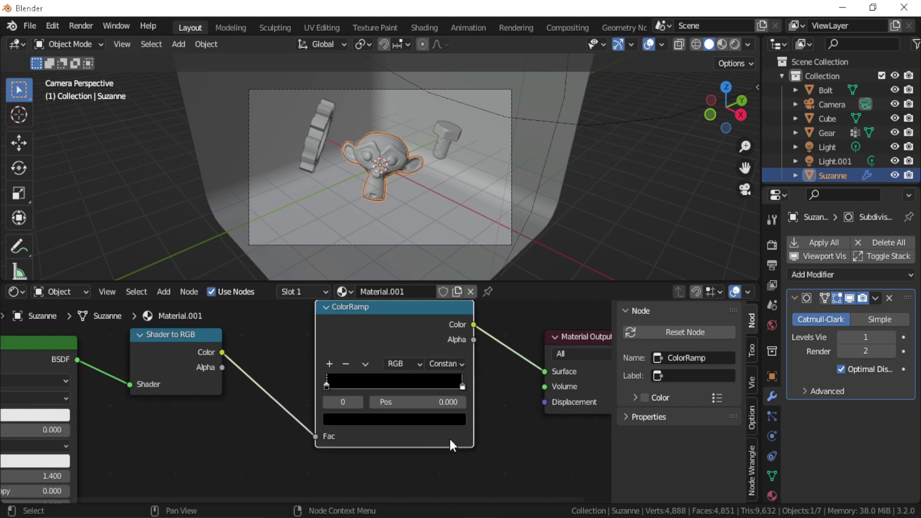
Preview rendered shading and move the ramp's white stop to 0.450
{"action": "left_click", "coordinate": [734, 46]}
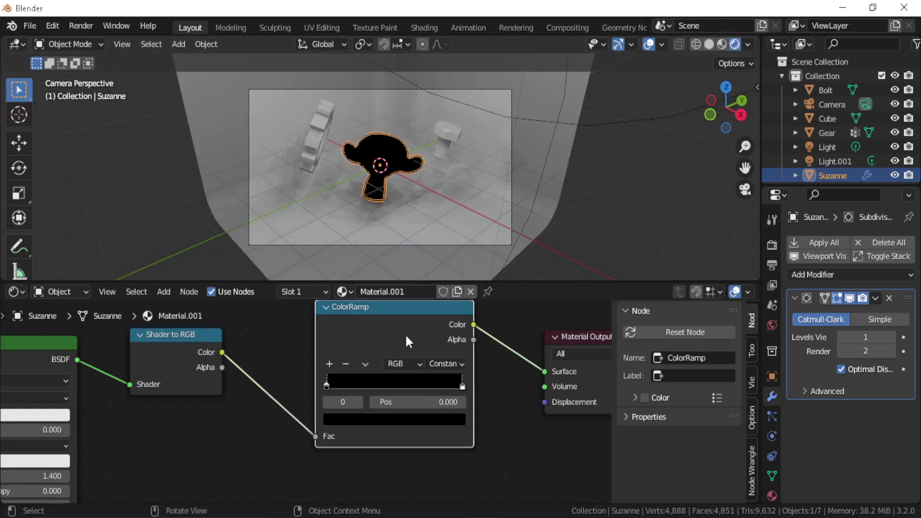
{"action": "left_click_drag", "start_coordinate": [460, 387], "coordinate": [373, 387]}
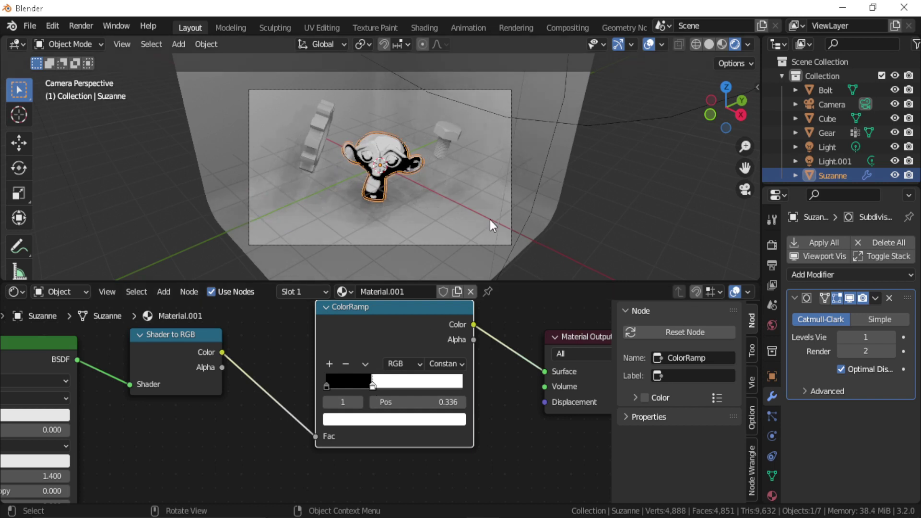
{"action": "scroll", "coordinate": [487, 220], "scroll_direction": "down", "scroll_amount": 2}
{"action": "middle_click_drag", "start_coordinate": [480, 189], "coordinate": [407, 209]}
Add a dark grey ramp stop at 0.168, then zoom out and select Light.001
{"action": "left_click", "coordinate": [329, 363]}
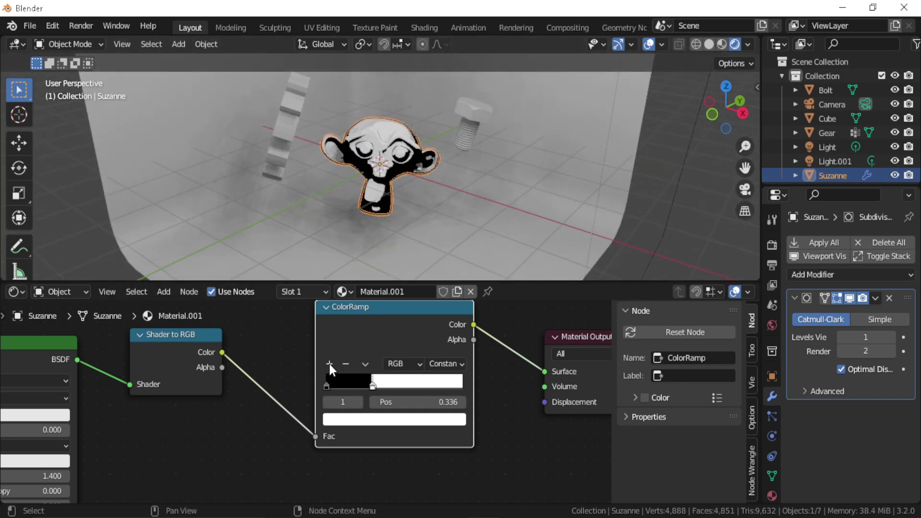
{"action": "left_click", "coordinate": [348, 422]}
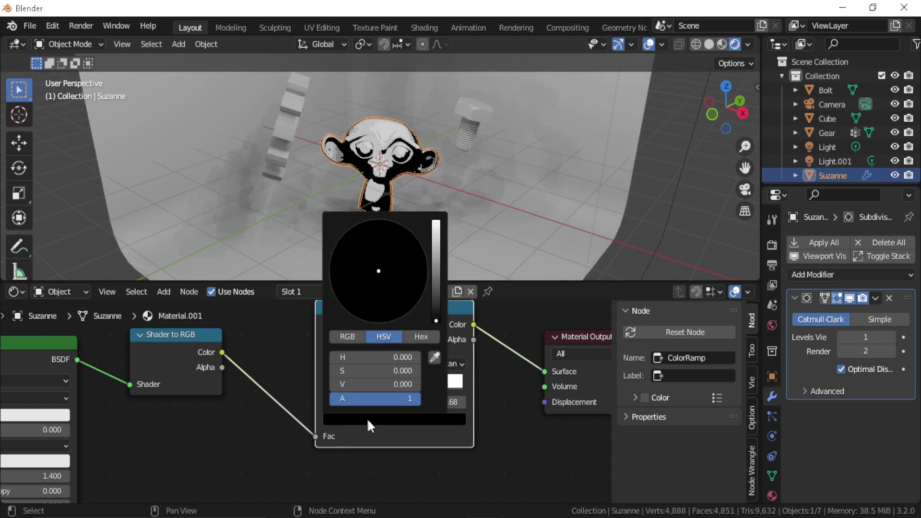
{"action": "left_click", "coordinate": [436, 283]}
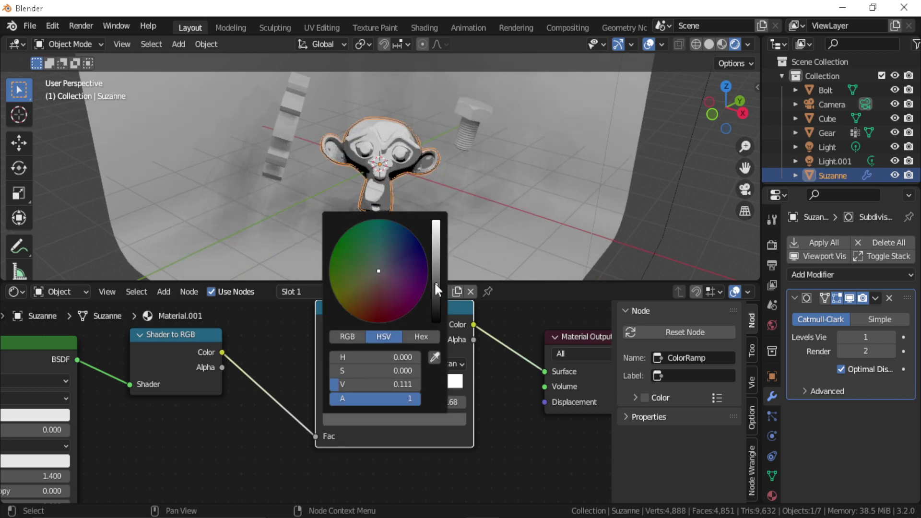
{"action": "middle_click_drag", "start_coordinate": [502, 226], "coordinate": [472, 227]}
{"action": "scroll", "coordinate": [473, 216], "scroll_direction": "down", "scroll_amount": 6}
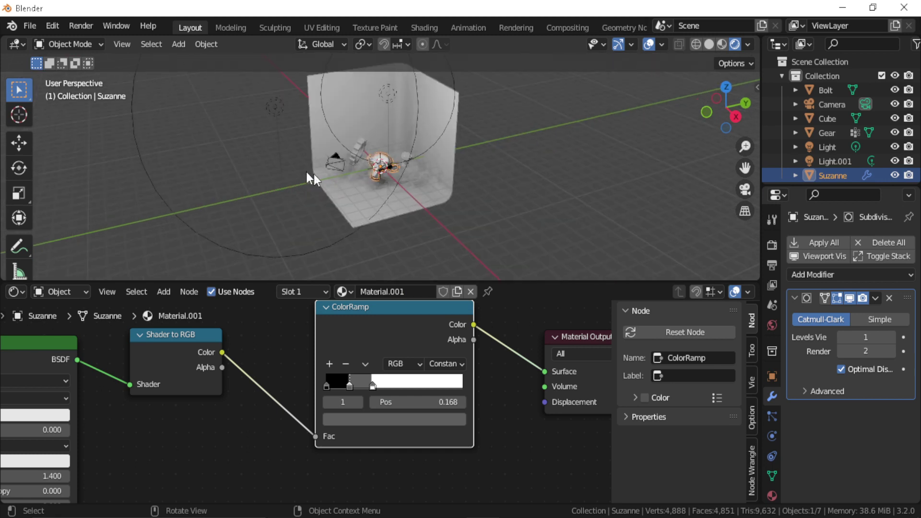
{"action": "left_click", "coordinate": [310, 256]}
Delete Light.001, then try moving the remaining Light and undo that move
{"action": "key", "text": "Delete"}
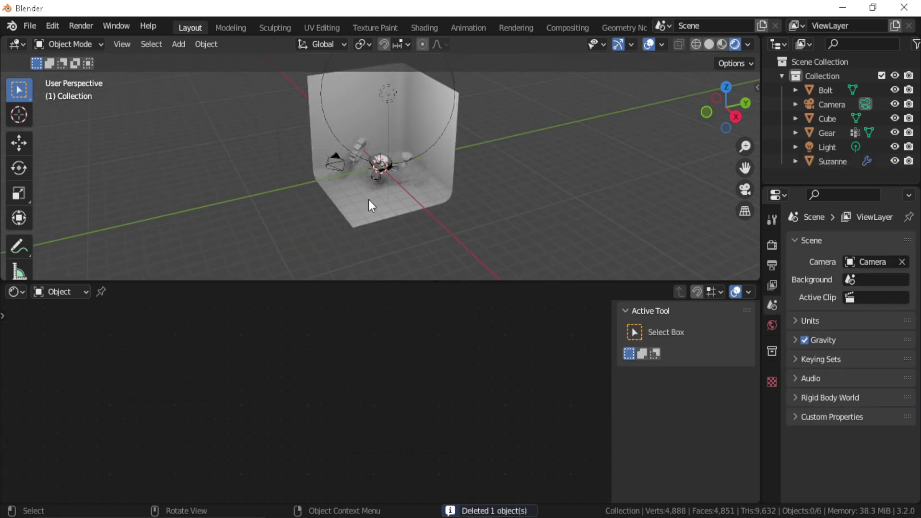
{"action": "key", "text": "KP_0"}
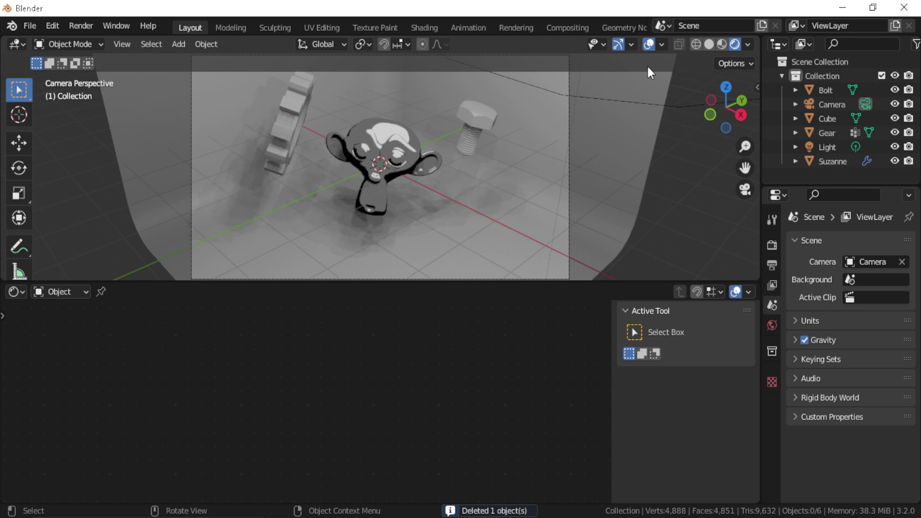
{"action": "left_click", "coordinate": [631, 100]}
{"action": "key", "text": "g"}
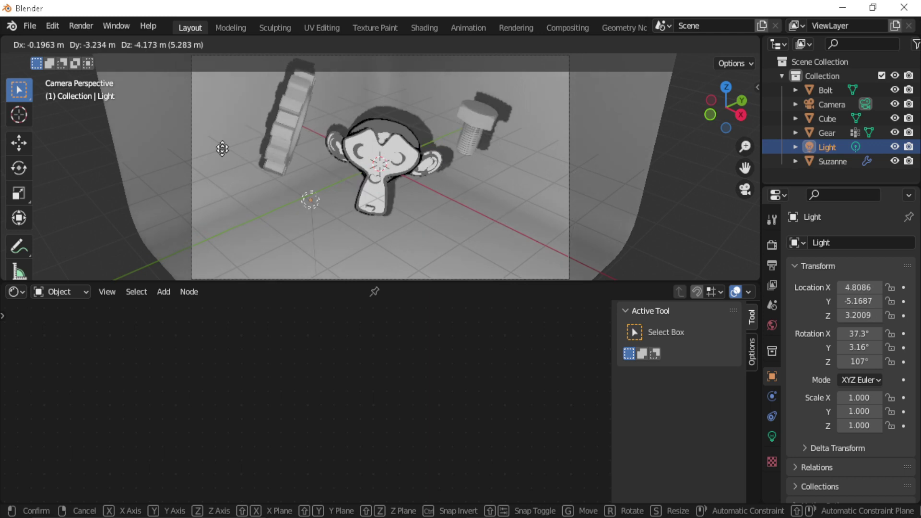
{"action": "left_click", "coordinate": [208, 185]}
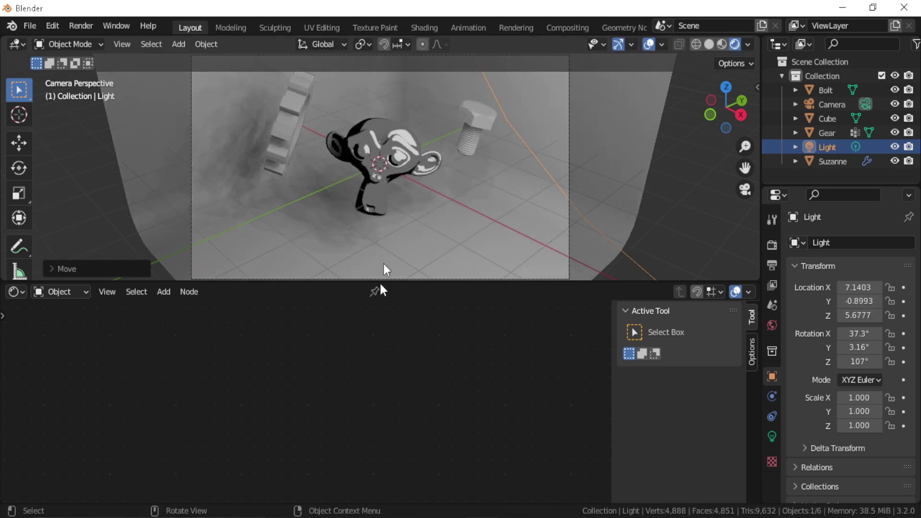
{"action": "key", "text": "ctrl+z"}
{"action": "key", "text": "ctrl+z"}
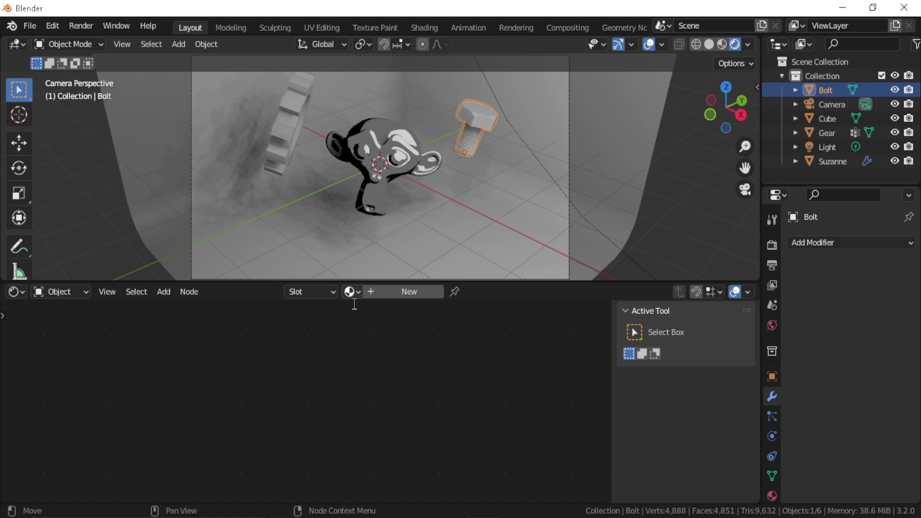
Assign Material.001 to both the bolt and the gear
{"action": "left_click", "coordinate": [349, 291]}
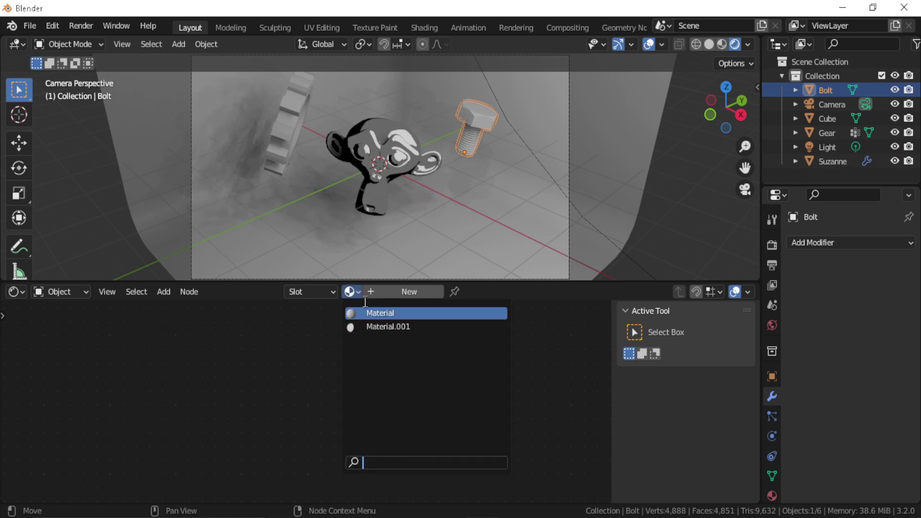
{"action": "left_click", "coordinate": [380, 329]}
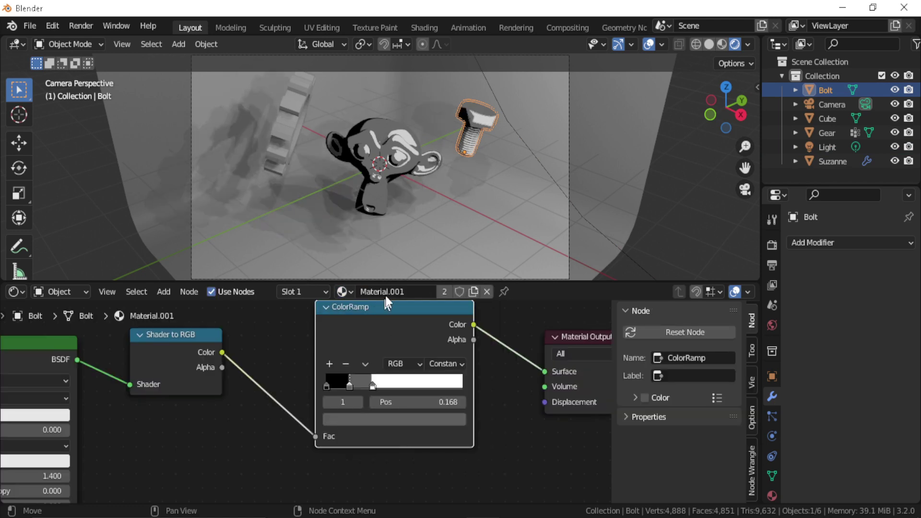
{"action": "left_click", "coordinate": [293, 128]}
{"action": "left_click", "coordinate": [350, 292]}
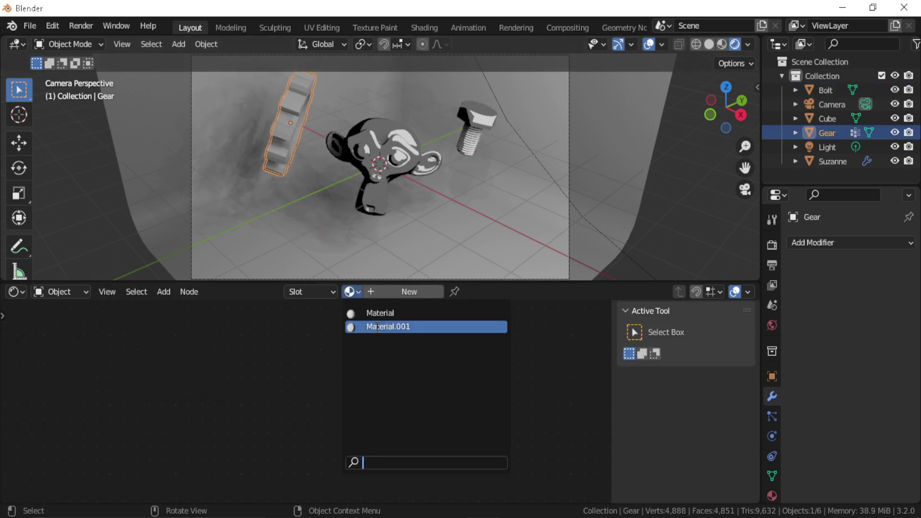
{"action": "left_click", "coordinate": [378, 327]}
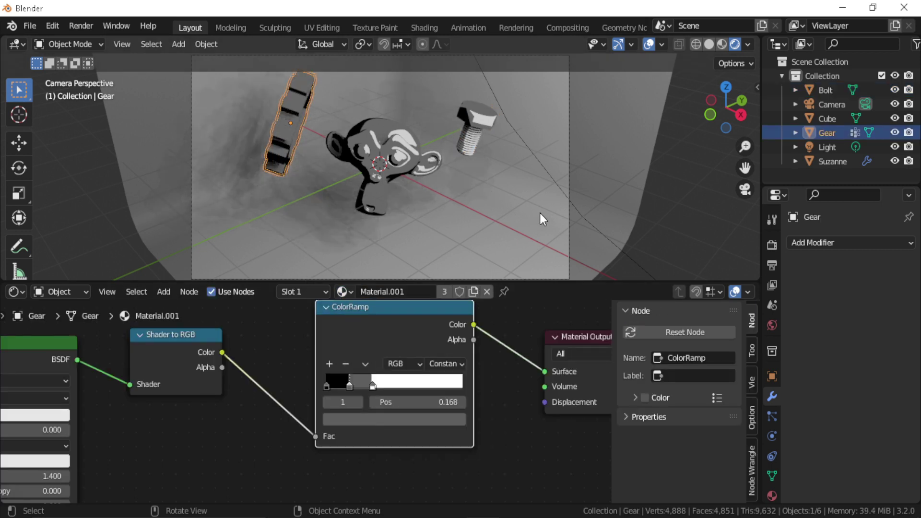
Move the gear to a new position and orbit away from the camera view
{"action": "key", "text": "g"}
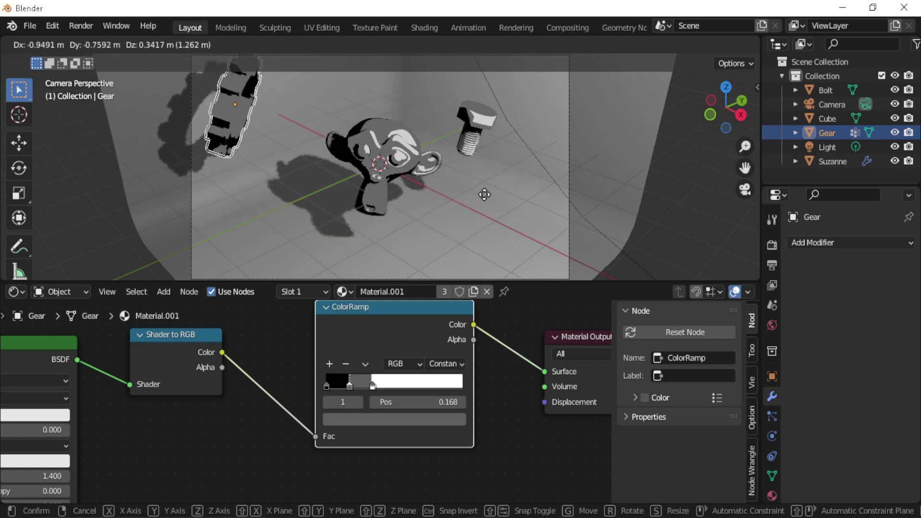
{"action": "left_click", "coordinate": [503, 203]}
{"action": "middle_click_drag", "start_coordinate": [503, 203], "coordinate": [577, 182]}
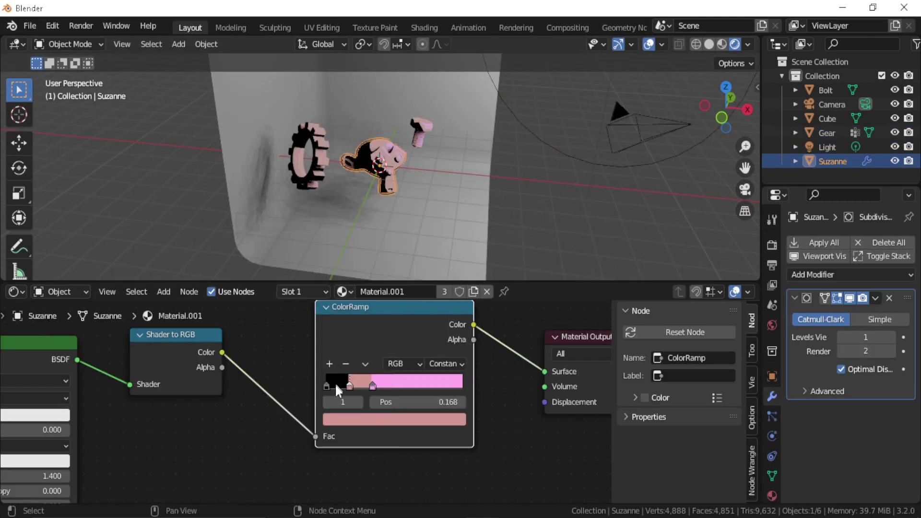
Change the ramp's darkest stop colour to blue
{"action": "left_click", "coordinate": [326, 385]}
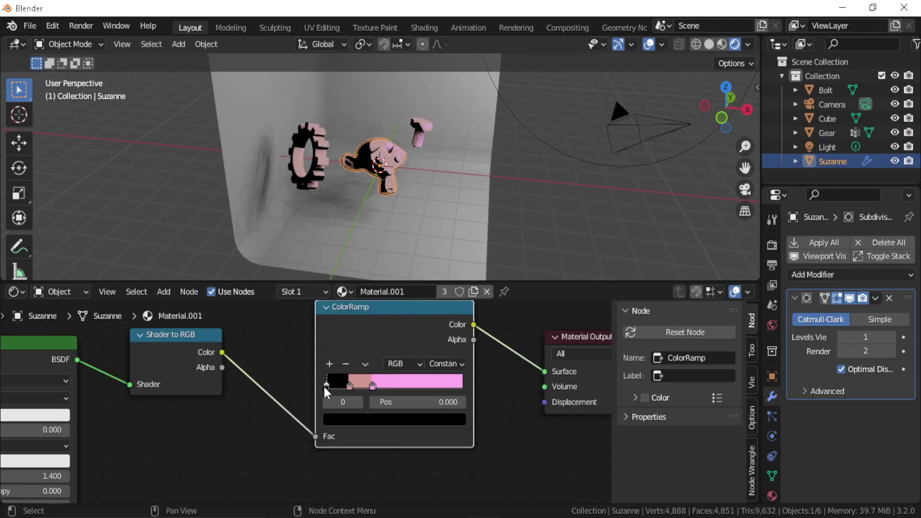
{"action": "left_click", "coordinate": [368, 419]}
{"action": "left_click", "coordinate": [436, 232]}
{"action": "left_click", "coordinate": [399, 253]}
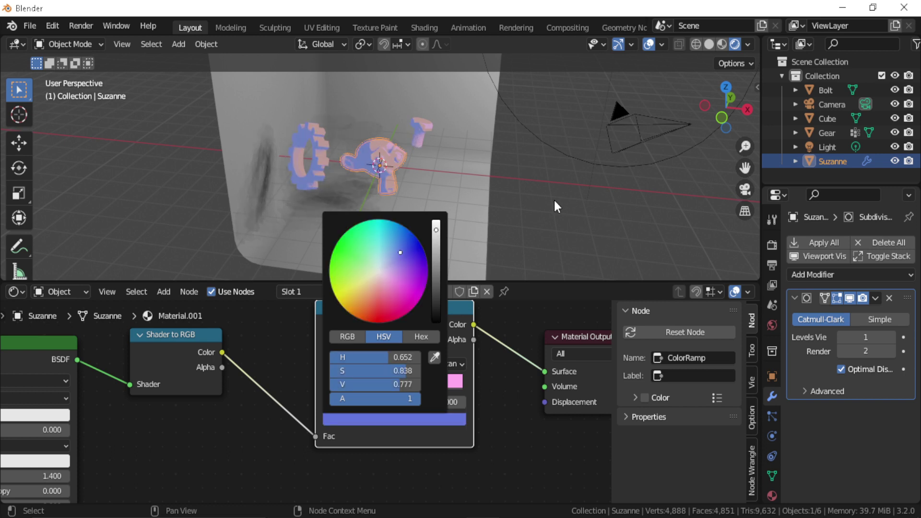
In camera view, slide the middle ramp stops right and the first stop to 0.100
{"action": "key", "text": "KP_0"}
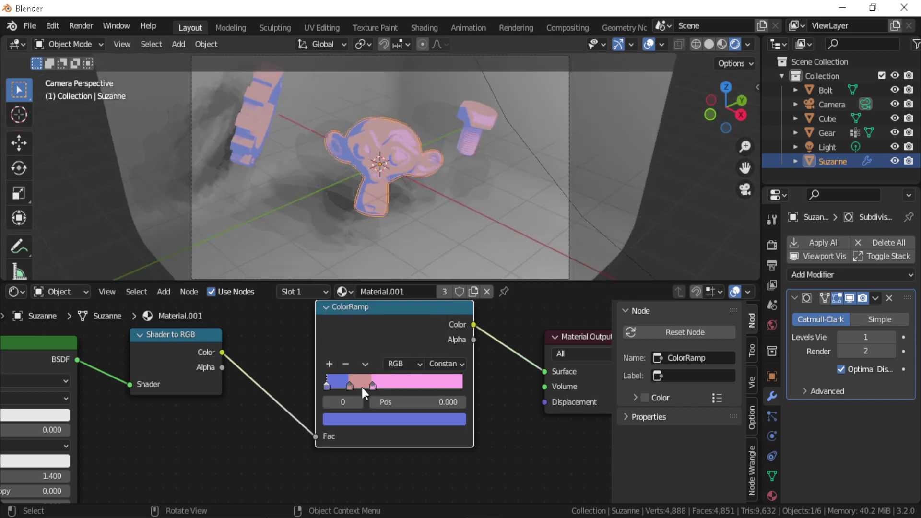
{"action": "left_click_drag", "start_coordinate": [353, 384], "coordinate": [385, 384]}
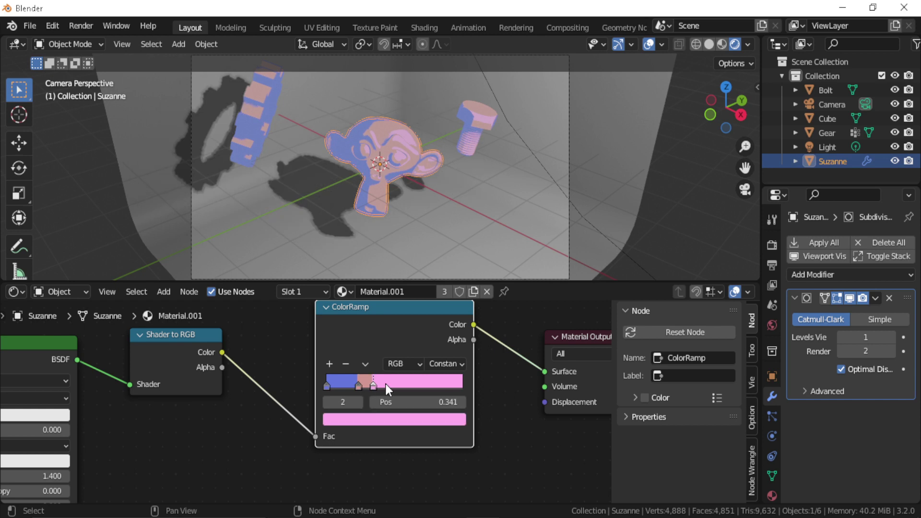
{"action": "left_click_drag", "start_coordinate": [323, 388], "coordinate": [340, 384]}
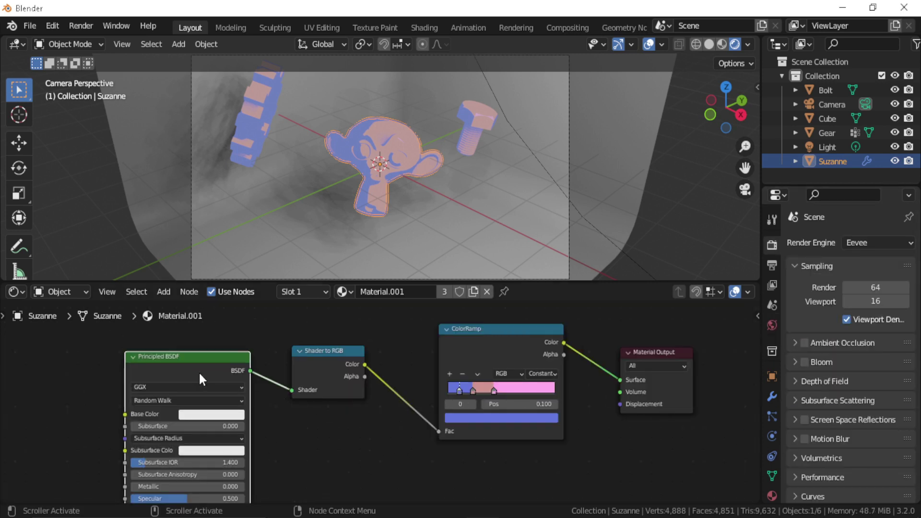
Convert the Principled BSDF node into a Diffuse BSDF
{"action": "key", "text": "shift+s"}
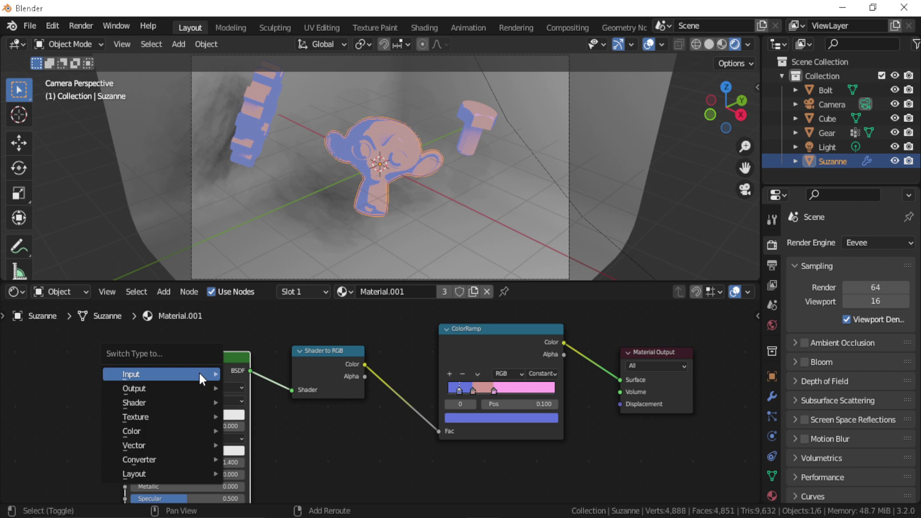
{"action": "mouse_move", "coordinate": [199, 375]}
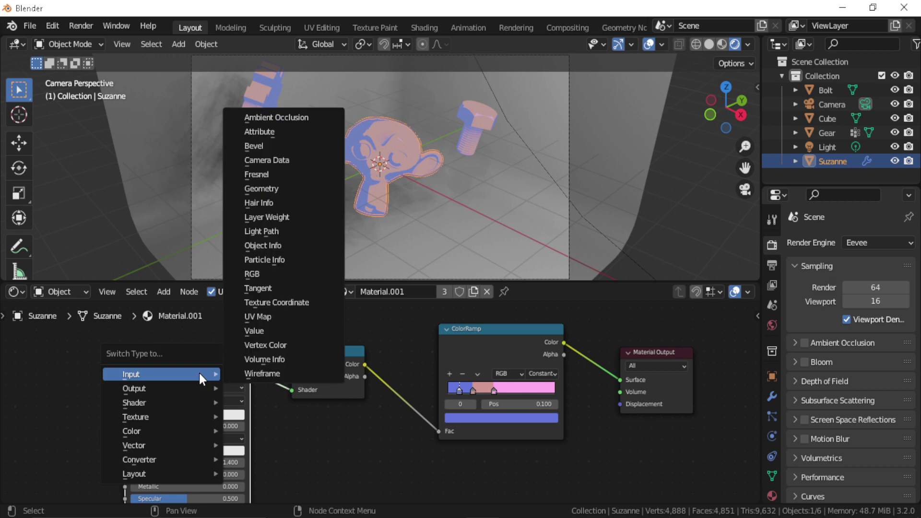
{"action": "mouse_move", "coordinate": [178, 405]}
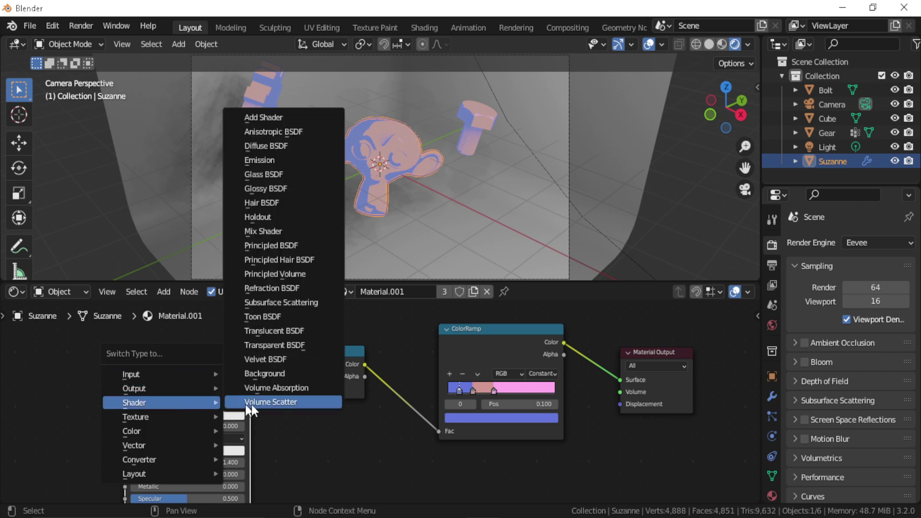
{"action": "left_click", "coordinate": [275, 147]}
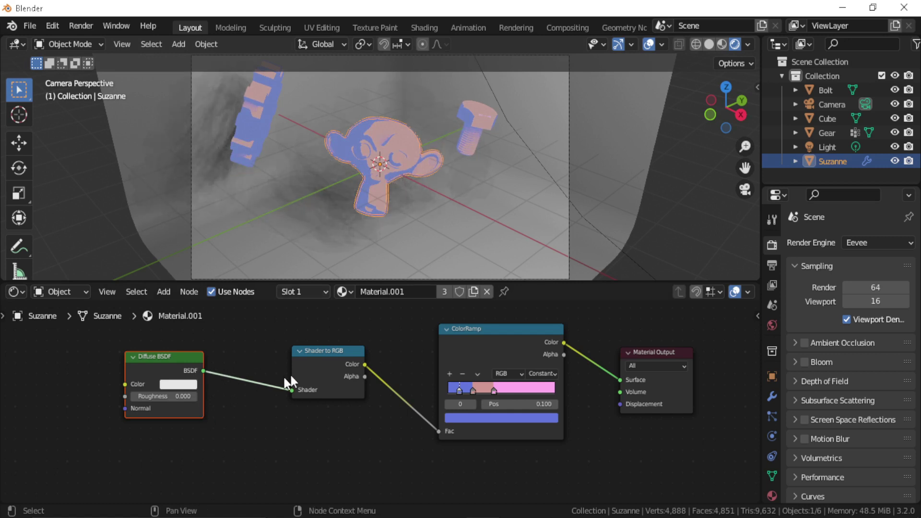
Switch the render engine to Cycles and then back to Eevee
{"action": "left_click", "coordinate": [329, 355]}
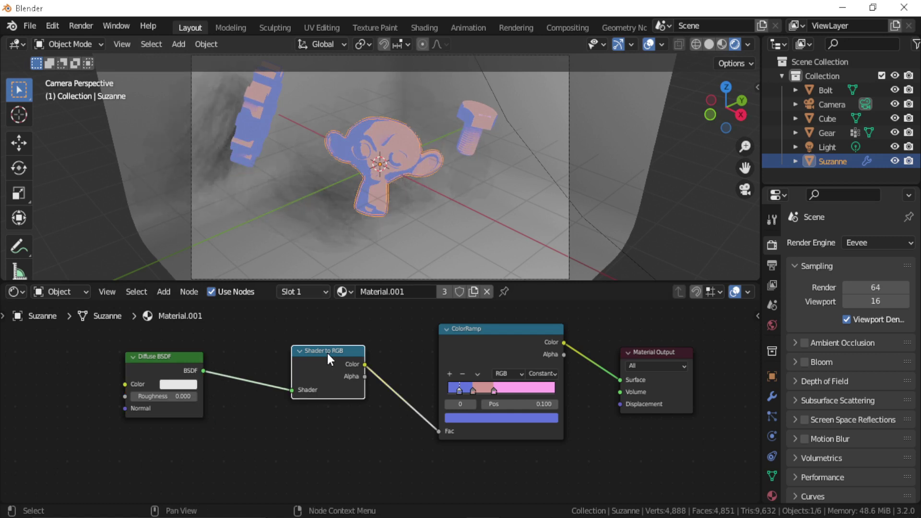
{"action": "left_click", "coordinate": [882, 242]}
{"action": "left_click", "coordinate": [857, 290]}
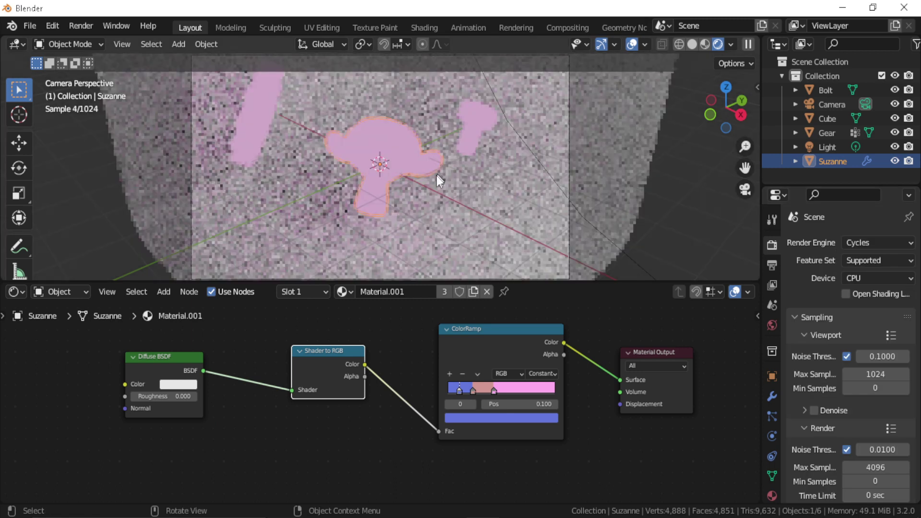
{"action": "left_click", "coordinate": [863, 243]}
{"action": "key", "text": "Return"}
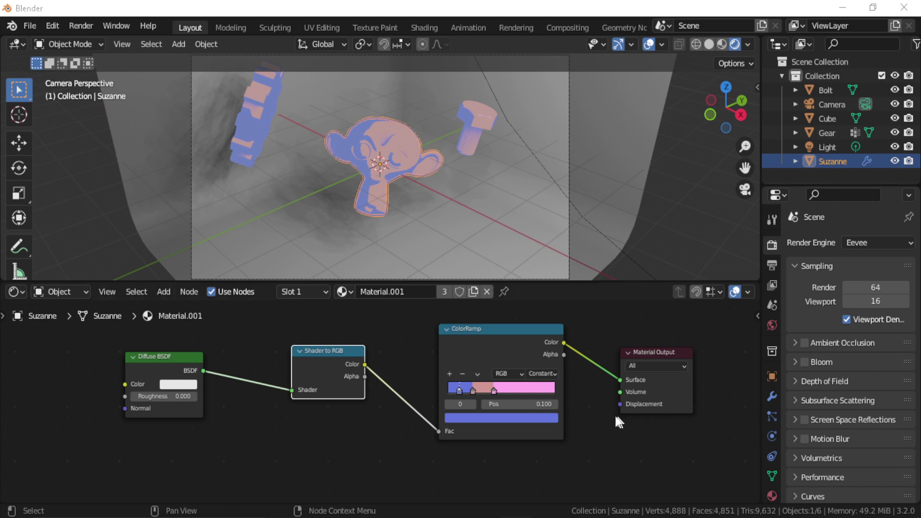
Recolour the ColorRamp stops: last stop black, middle grey, first stop white
{"action": "scroll", "coordinate": [444, 201], "scroll_direction": "down", "scroll_amount": 1}
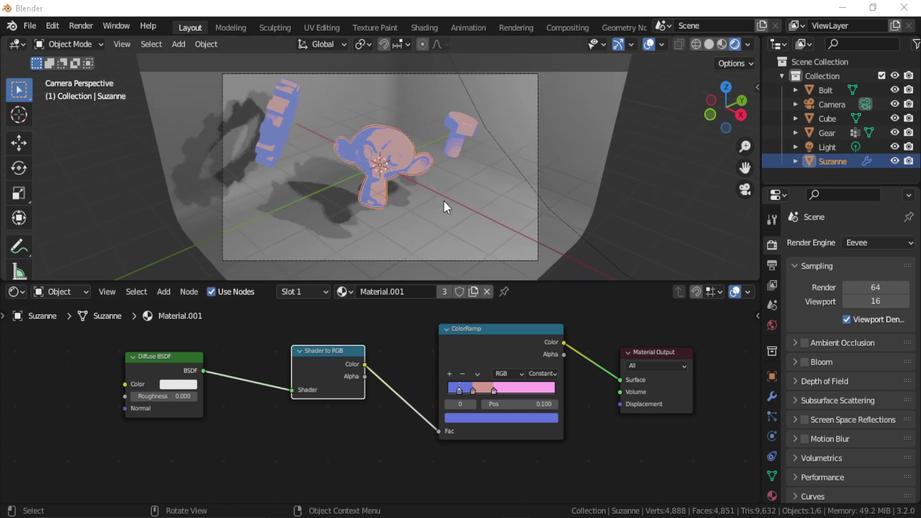
{"action": "left_click", "coordinate": [494, 338]}
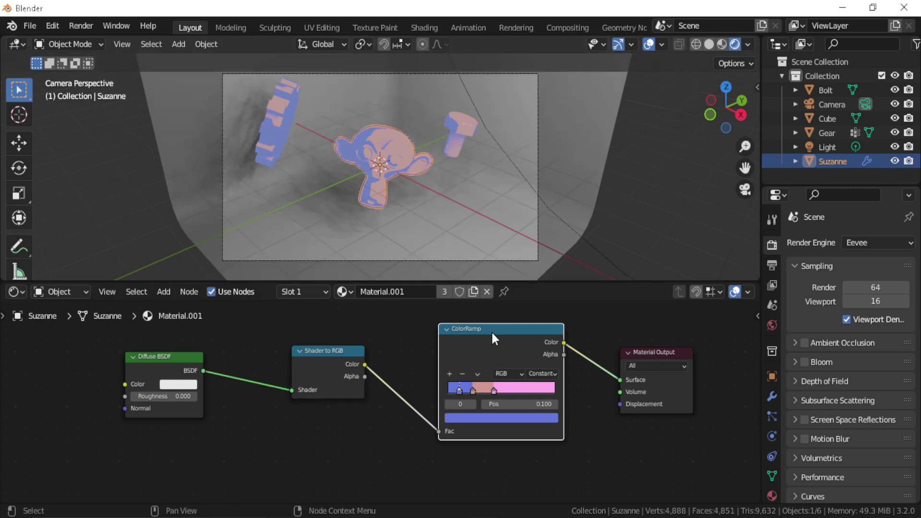
{"action": "left_click", "coordinate": [494, 391]}
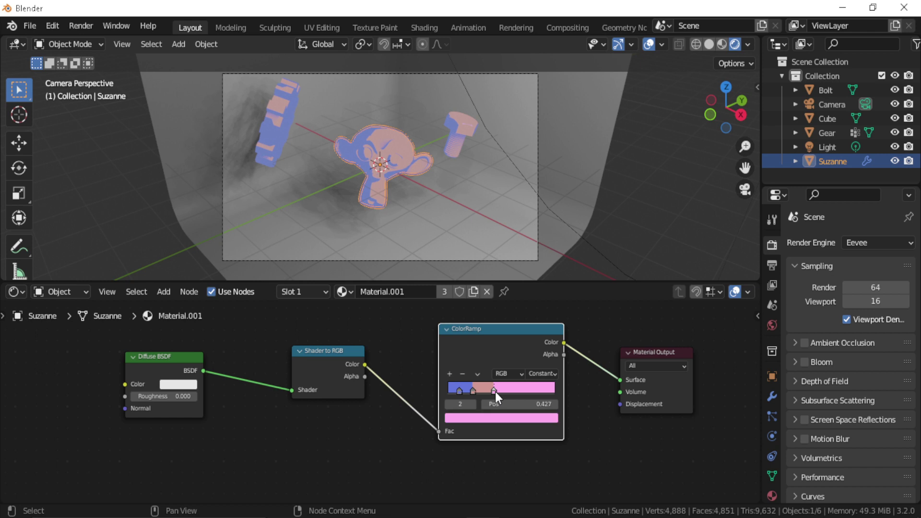
{"action": "left_click", "coordinate": [503, 418]}
{"action": "left_click_drag", "start_coordinate": [534, 288], "coordinate": [534, 341]}
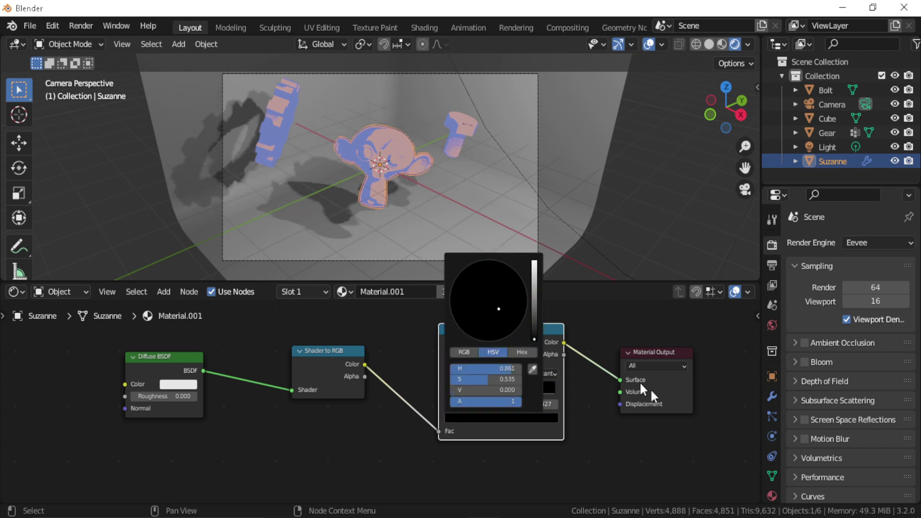
{"action": "left_click", "coordinate": [471, 388]}
{"action": "left_click", "coordinate": [479, 417]}
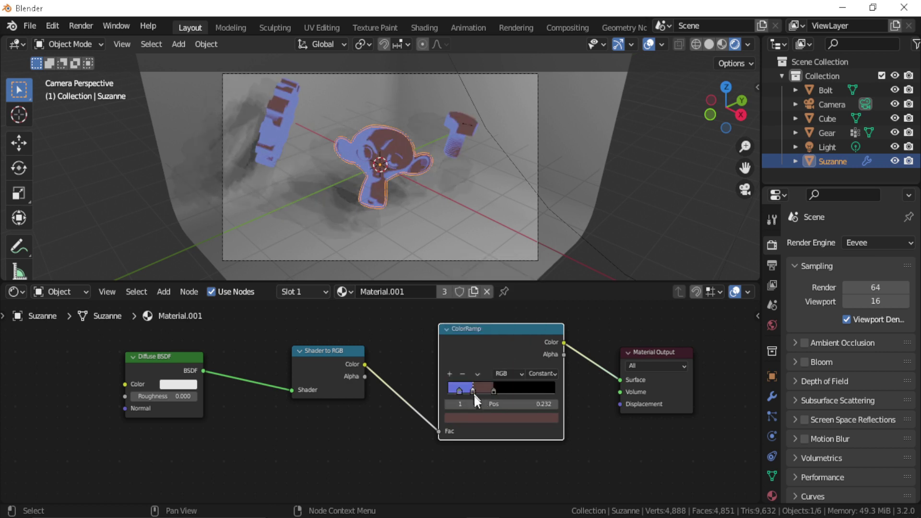
{"action": "left_click", "coordinate": [472, 390]}
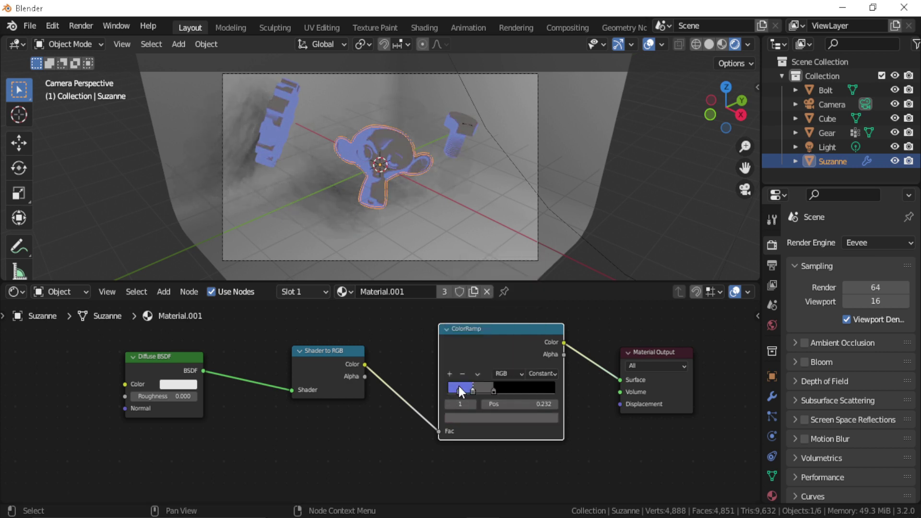
{"action": "left_click", "coordinate": [459, 389]}
{"action": "left_click", "coordinate": [474, 418]}
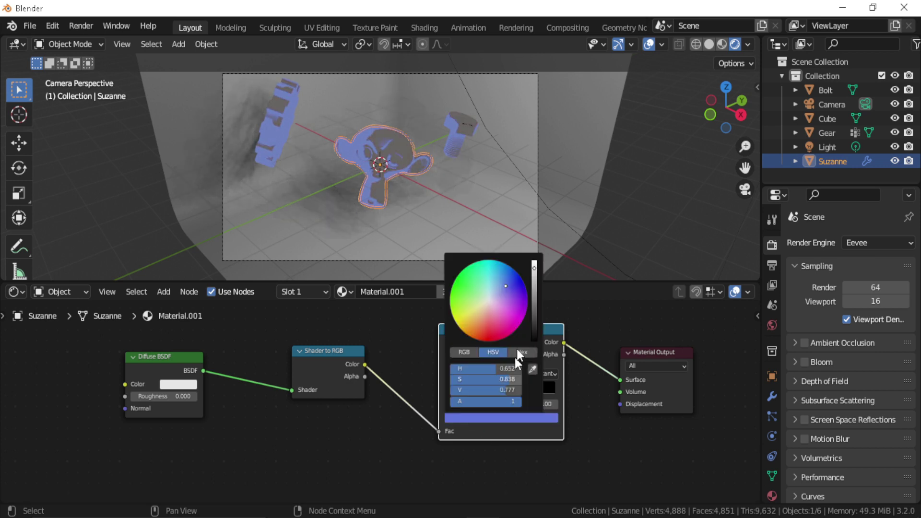
{"action": "left_click", "coordinate": [490, 300]}
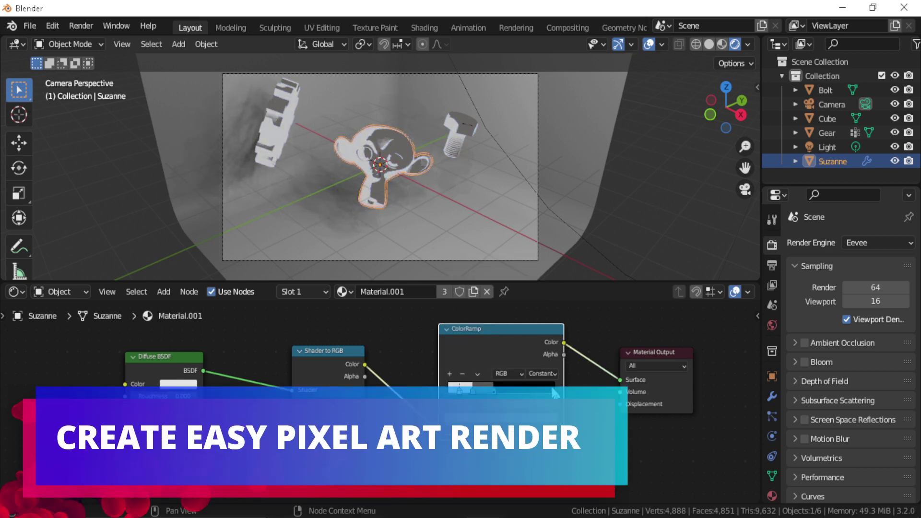
Move the grey ramp stop to 0.209 and set render and viewport samples to 1
{"action": "left_click_drag", "start_coordinate": [494, 391], "coordinate": [482, 394]}
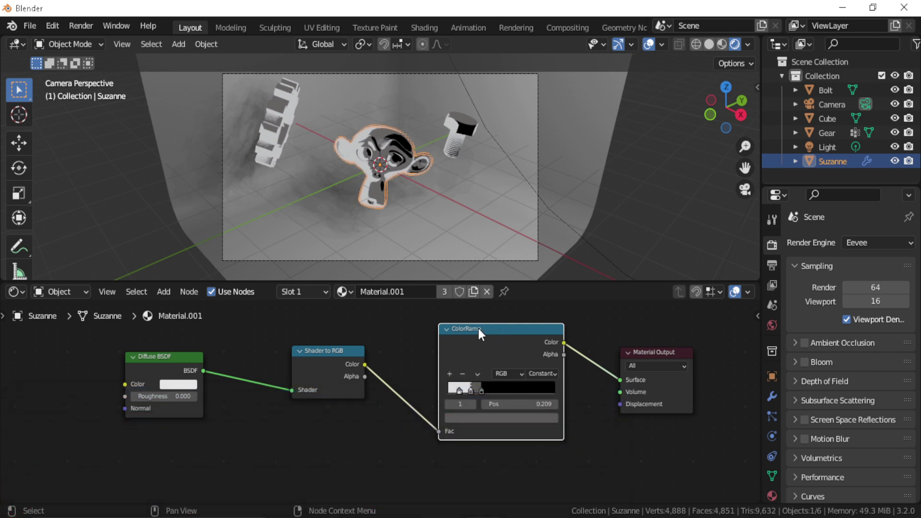
{"action": "middle_click_drag", "start_coordinate": [622, 444], "coordinate": [510, 432]}
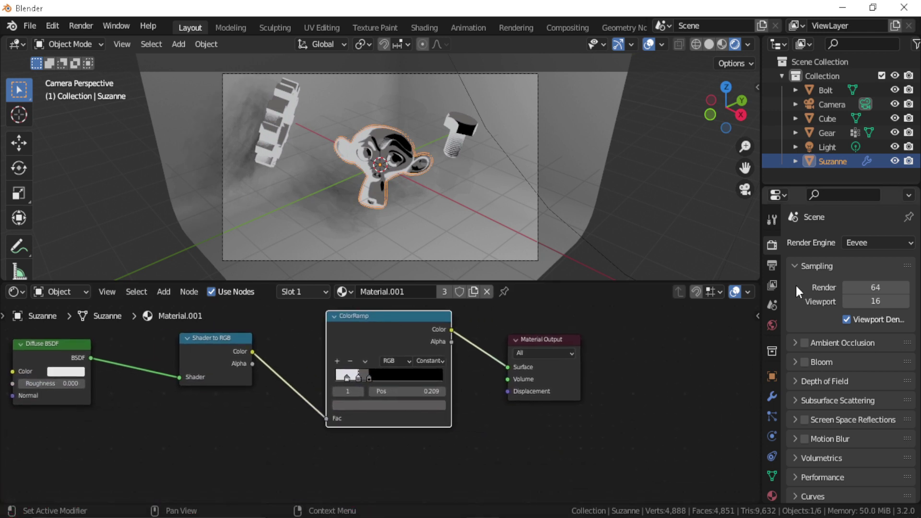
{"action": "left_click", "coordinate": [866, 287]}
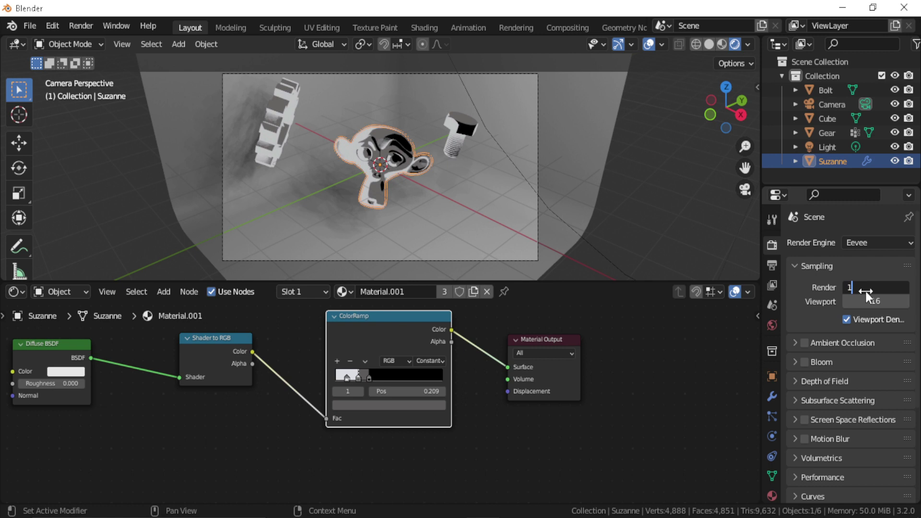
{"action": "left_click", "coordinate": [866, 301]}
{"action": "type", "text": "1"}
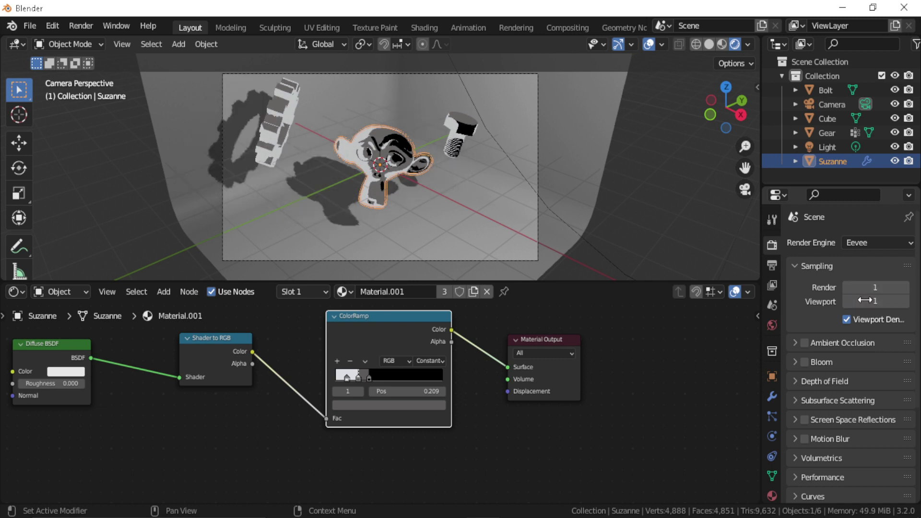
{"action": "key", "text": "Return"}
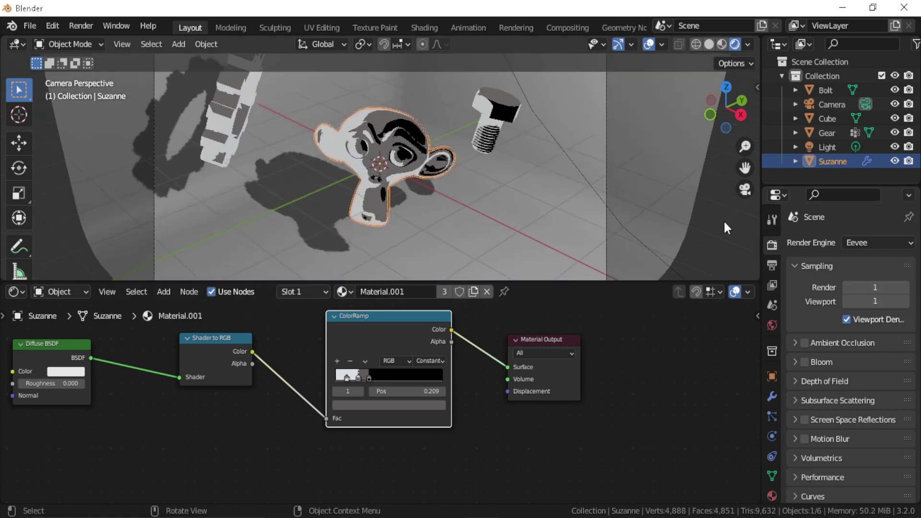
Deselect Suzanne and set the Film filter size to 0.10 px
{"action": "left_click", "coordinate": [638, 238]}
{"action": "scroll", "coordinate": [852, 408], "scroll_direction": "down", "scroll_amount": 4}
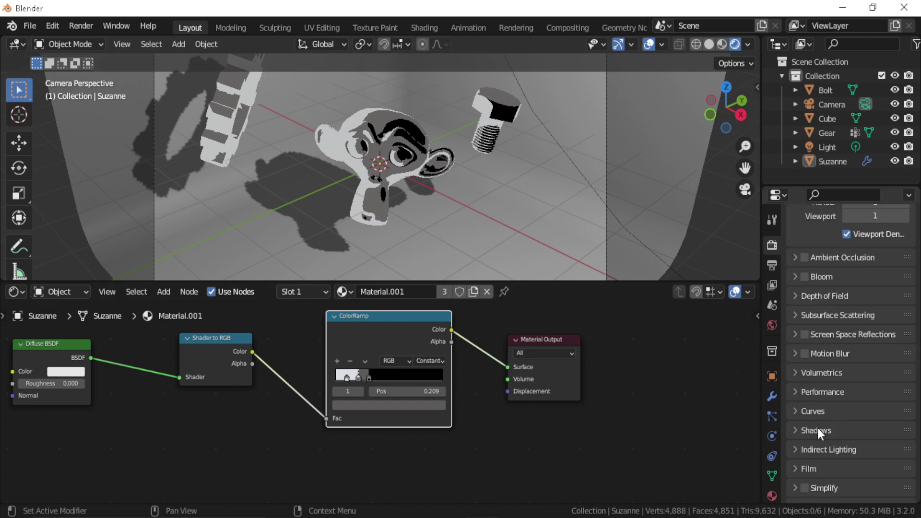
{"action": "scroll", "coordinate": [810, 437], "scroll_direction": "down", "scroll_amount": 1}
{"action": "left_click", "coordinate": [804, 440]}
{"action": "scroll", "coordinate": [804, 439], "scroll_direction": "down", "scroll_amount": 4}
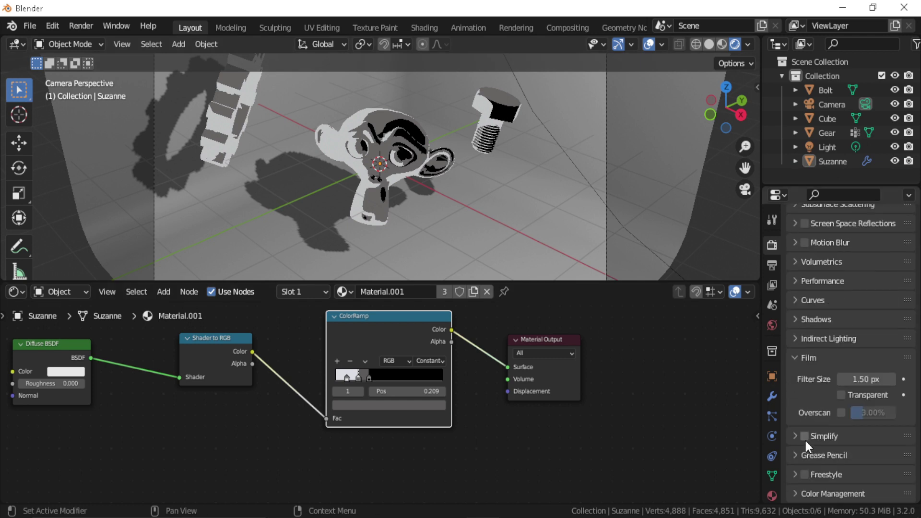
{"action": "left_click", "coordinate": [869, 379]}
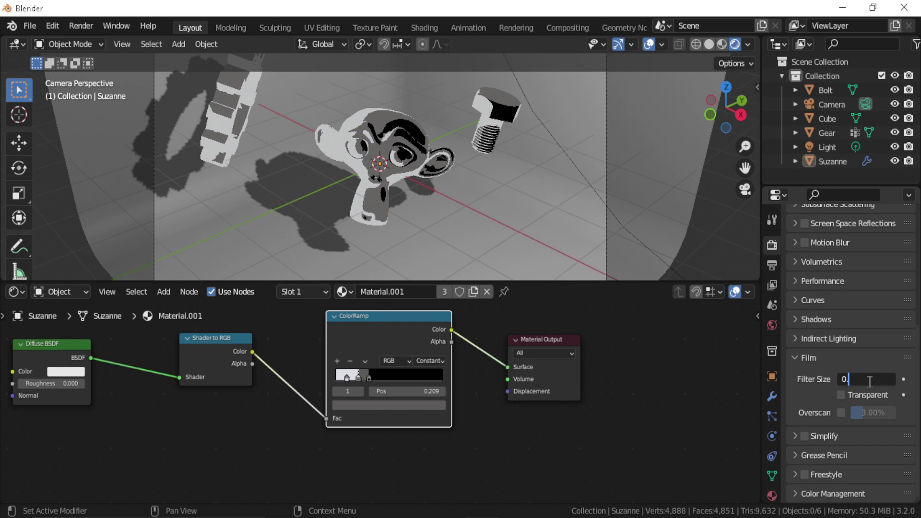
{"action": "type", "text": "0.1"}
{"action": "key", "text": "Return"}
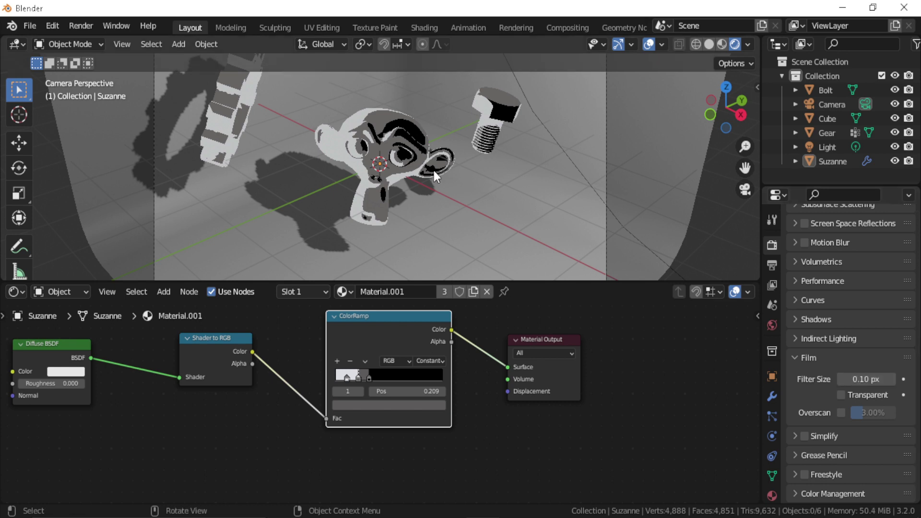
Set the output resolution scale to 10% of 1920×1080
{"action": "scroll", "coordinate": [433, 171], "scroll_direction": "up", "scroll_amount": 4}
{"action": "scroll", "coordinate": [410, 180], "scroll_direction": "down", "scroll_amount": 5}
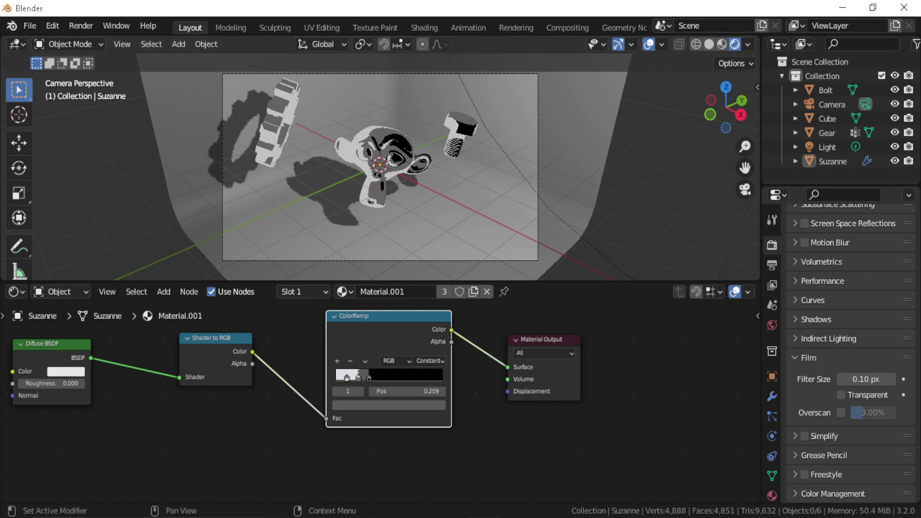
{"action": "scroll", "coordinate": [845, 363], "scroll_direction": "up", "scroll_amount": 8}
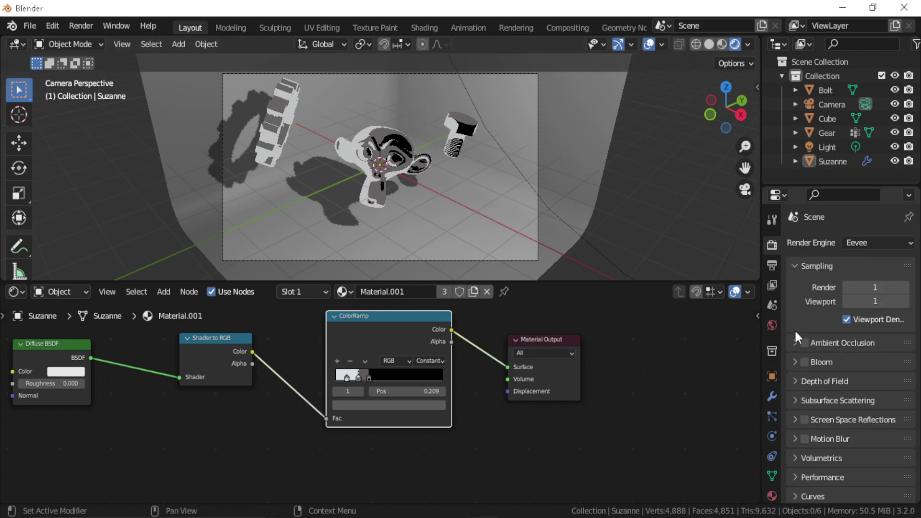
{"action": "left_click", "coordinate": [772, 265]}
{"action": "left_click", "coordinate": [868, 291]}
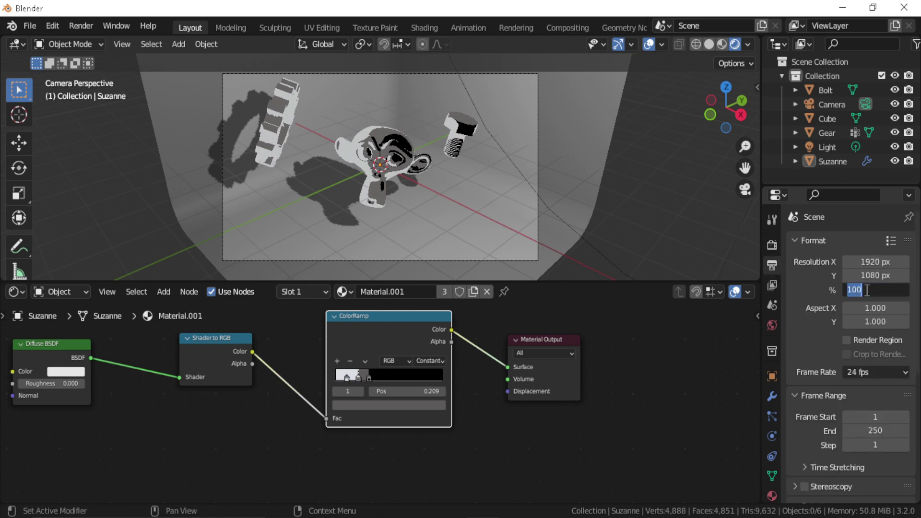
{"action": "key", "text": "Return"}
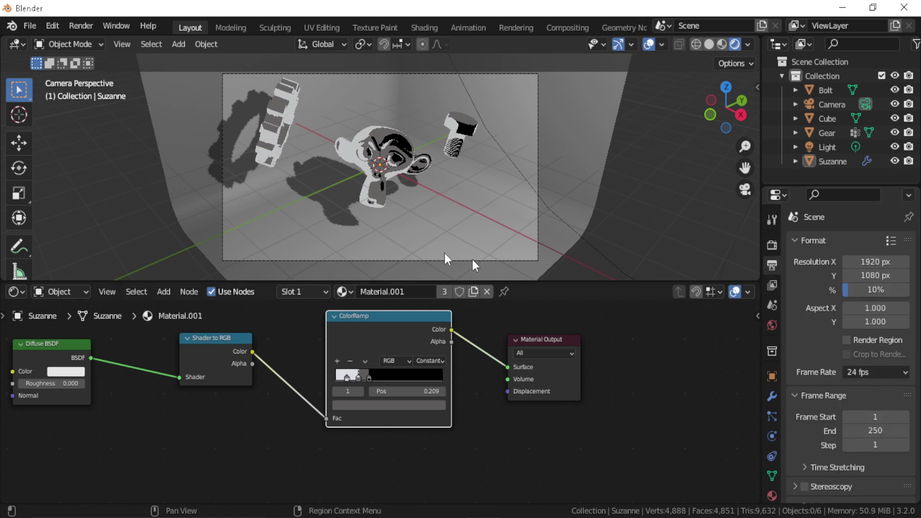
Render the frame and view the pixelated greyscale toon image maximized and zoomed to fit
{"action": "left_click", "coordinate": [85, 23]}
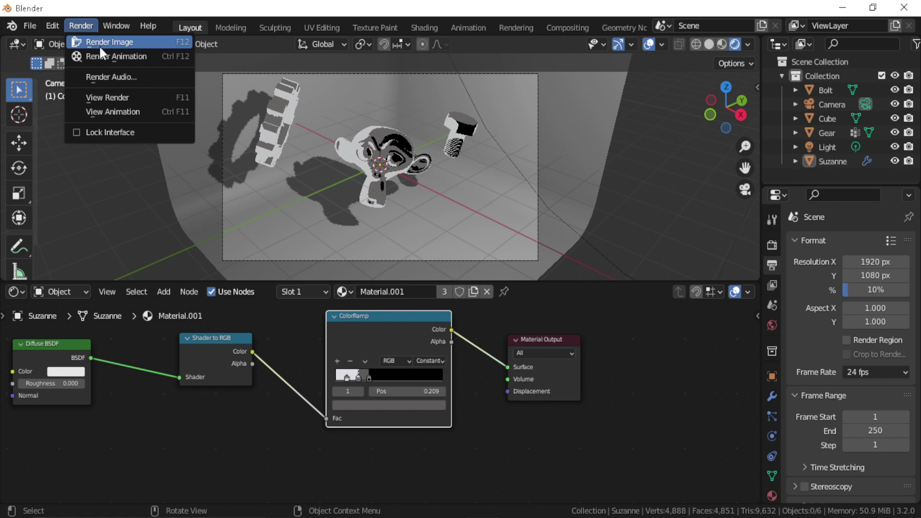
{"action": "left_click", "coordinate": [123, 42]}
{"action": "scroll", "coordinate": [132, 102], "scroll_direction": "up", "scroll_amount": 5}
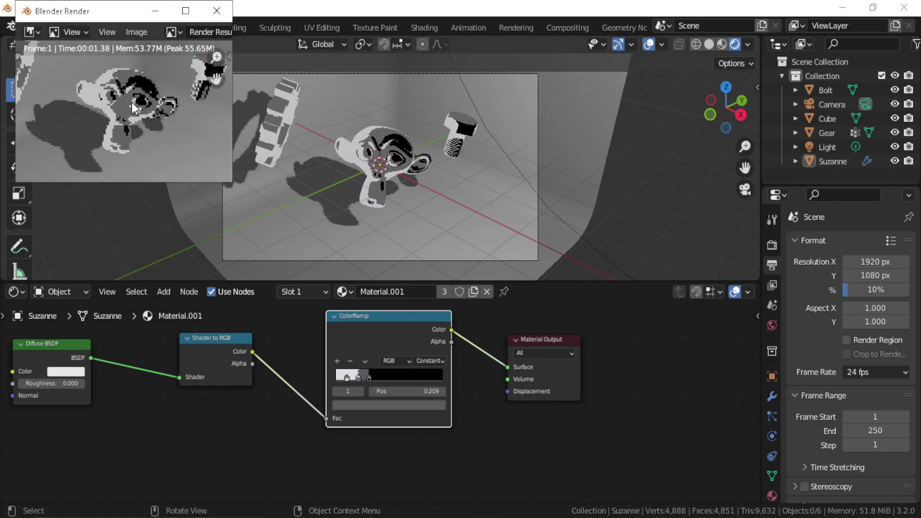
{"action": "left_click", "coordinate": [186, 13]}
{"action": "scroll", "coordinate": [518, 247], "scroll_direction": "up", "scroll_amount": 2}
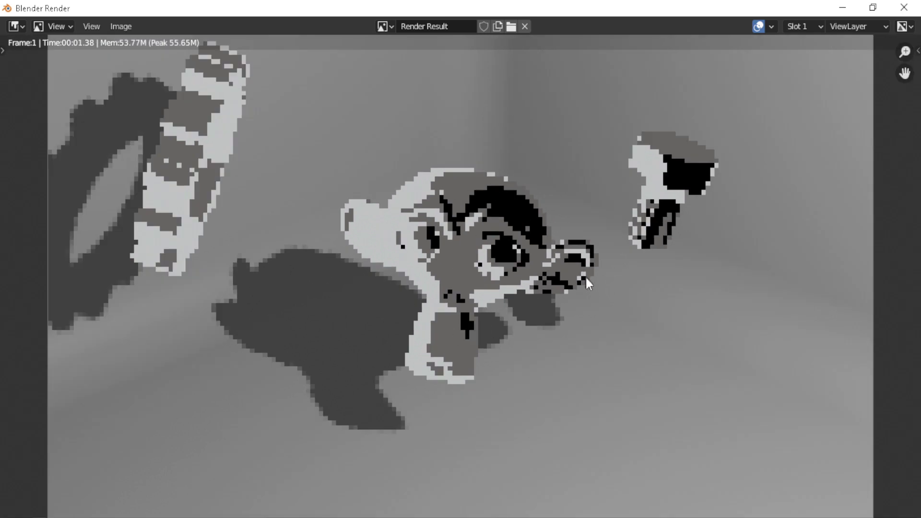
{"action": "scroll", "coordinate": [512, 299], "scroll_direction": "down", "scroll_amount": 2}
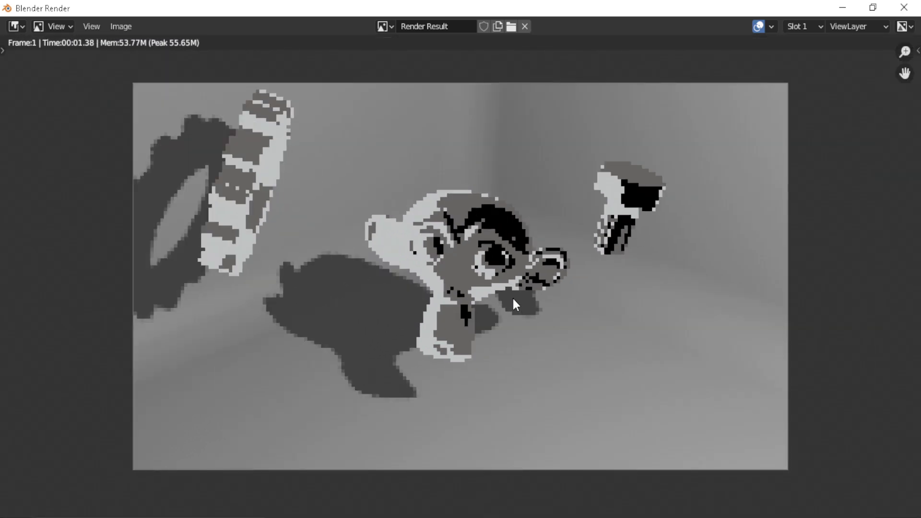